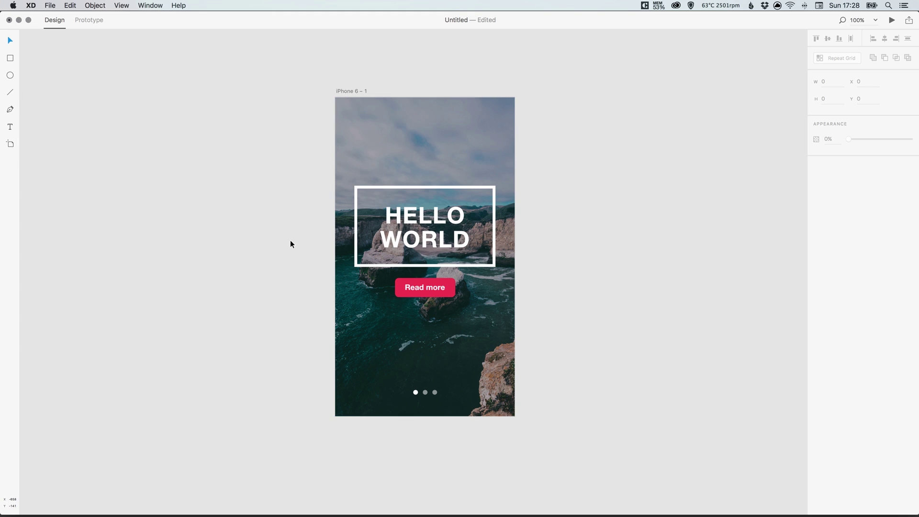
- Open the artboard Export dialog from the File menu
left_click(50, 5)
left_click(205, 226)
left_click(50, 5)
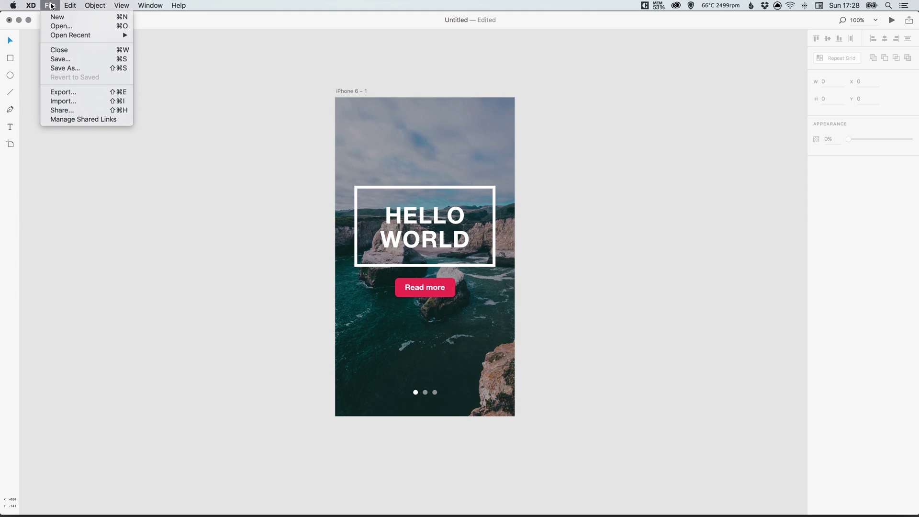
left_click(87, 90)
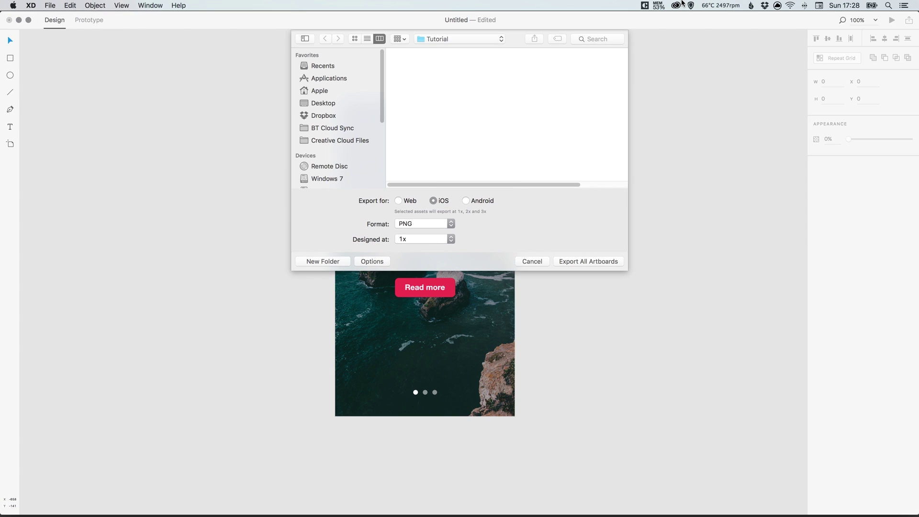
- Compare Web and Android targets, then keep iOS, PNG format and Designed at 1x
left_click(398, 200)
left_click(432, 201)
left_click(466, 201)
left_click(434, 201)
left_click(419, 222)
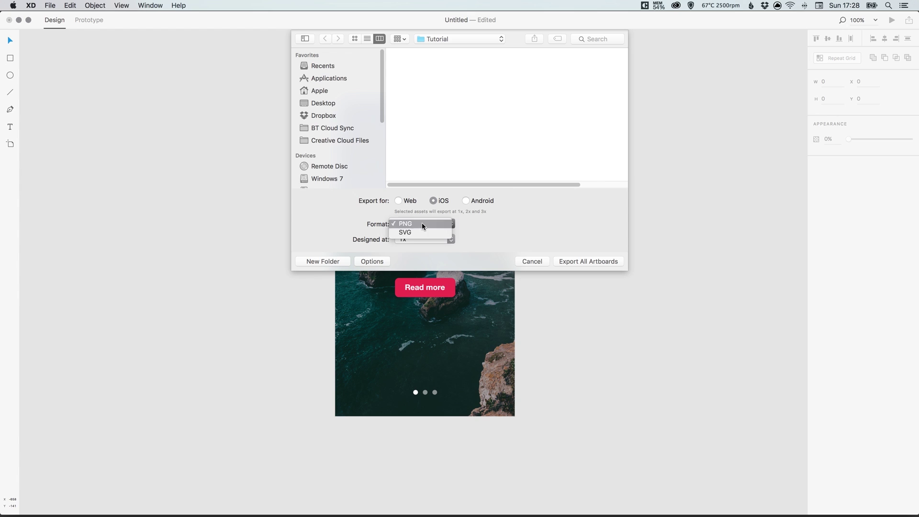
left_click(421, 223)
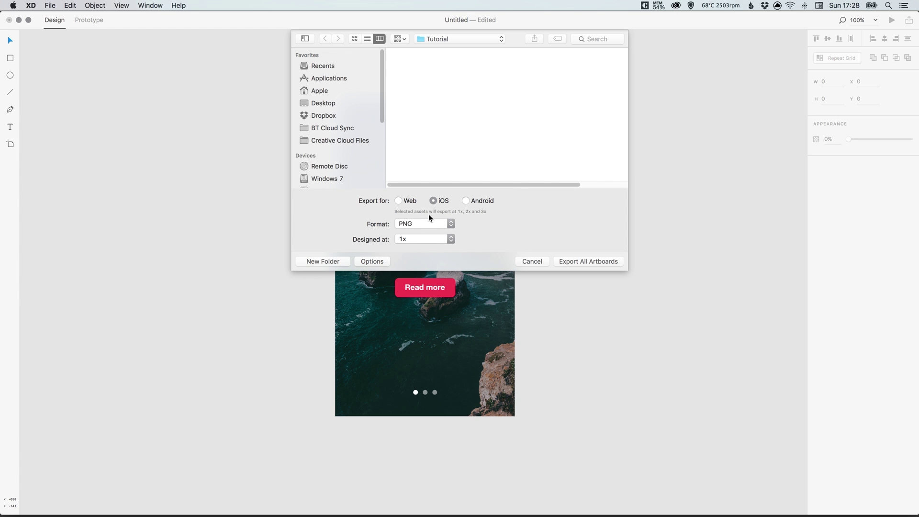
left_click(418, 239)
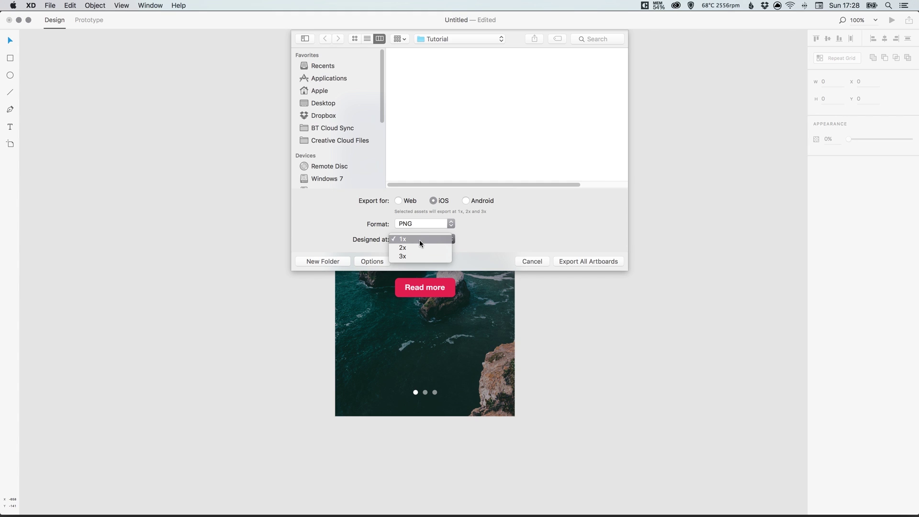
left_click(421, 240)
left_click(422, 237)
left_click(421, 239)
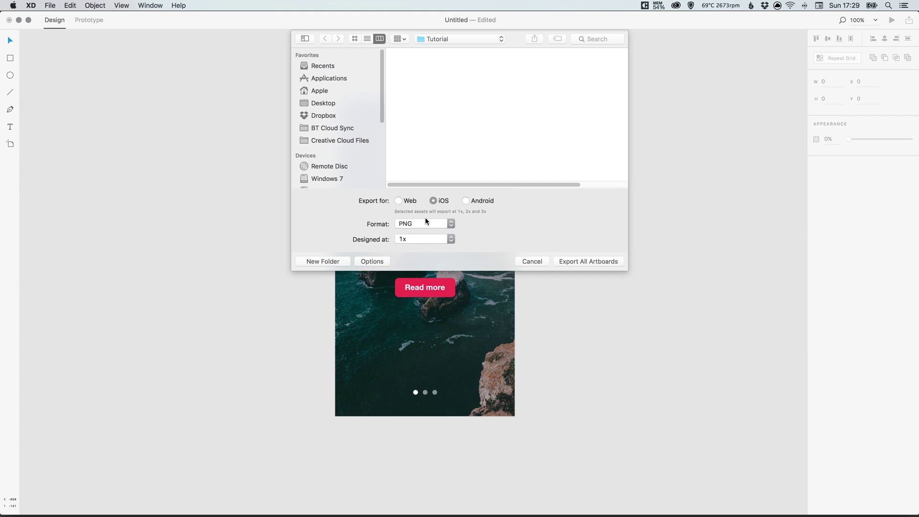
left_click(589, 261)
key("super+Tab")
key("super+Tab")
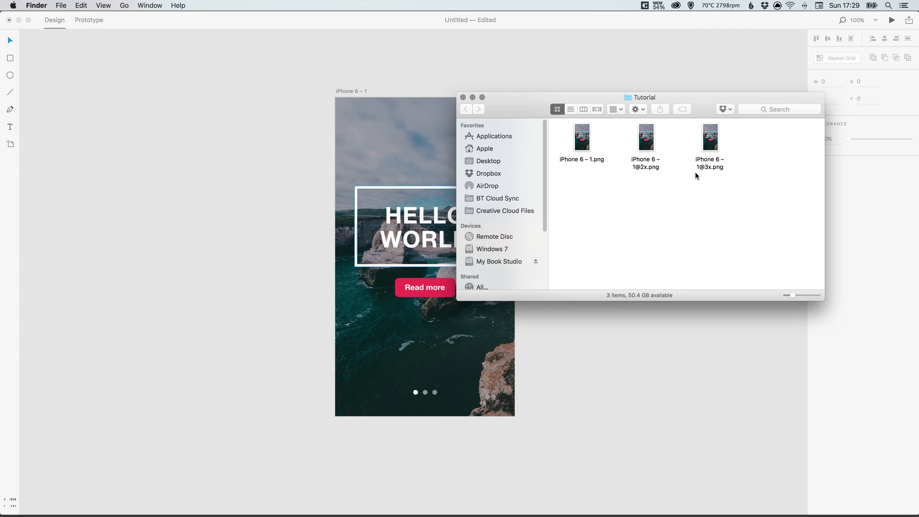
left_click(582, 139)
key("space")
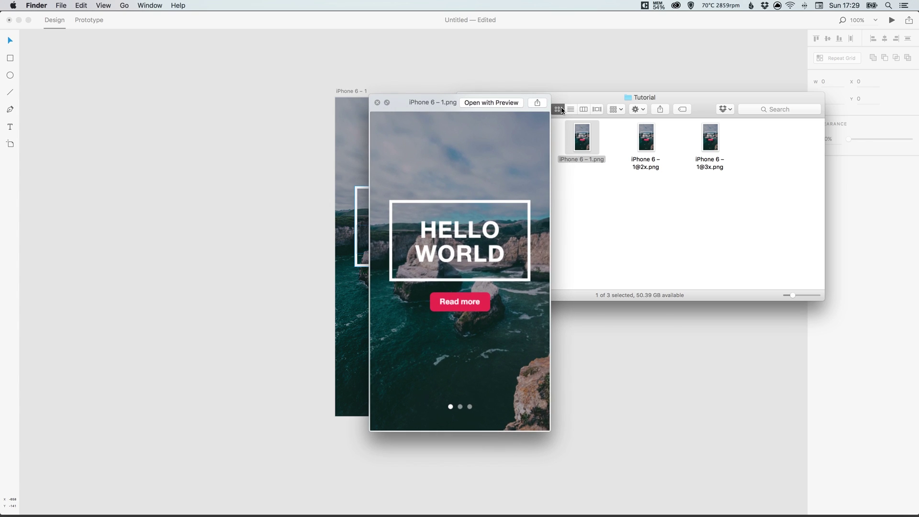
key("Right")
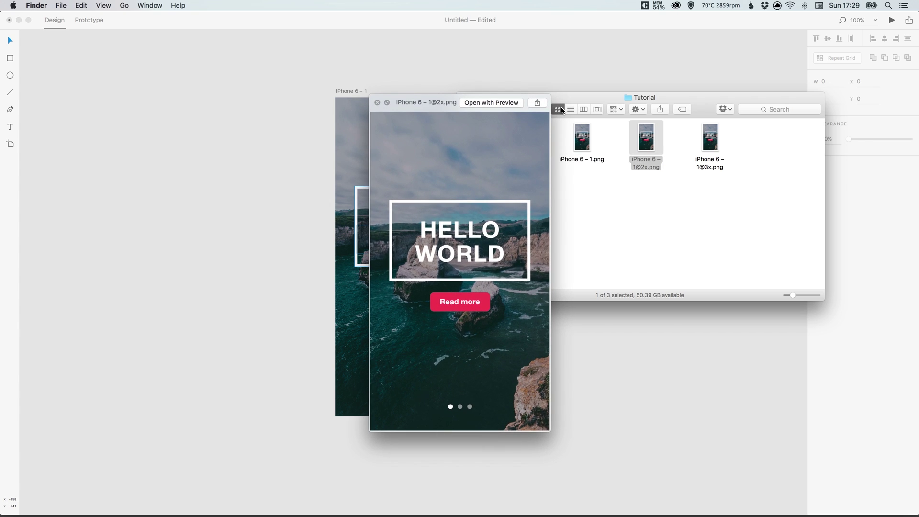
key("Right")
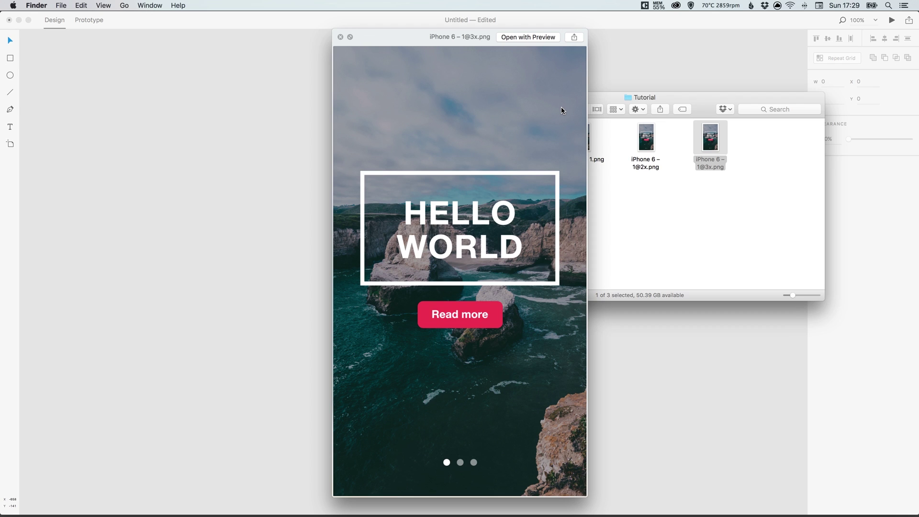
key("Left")
key("Left")
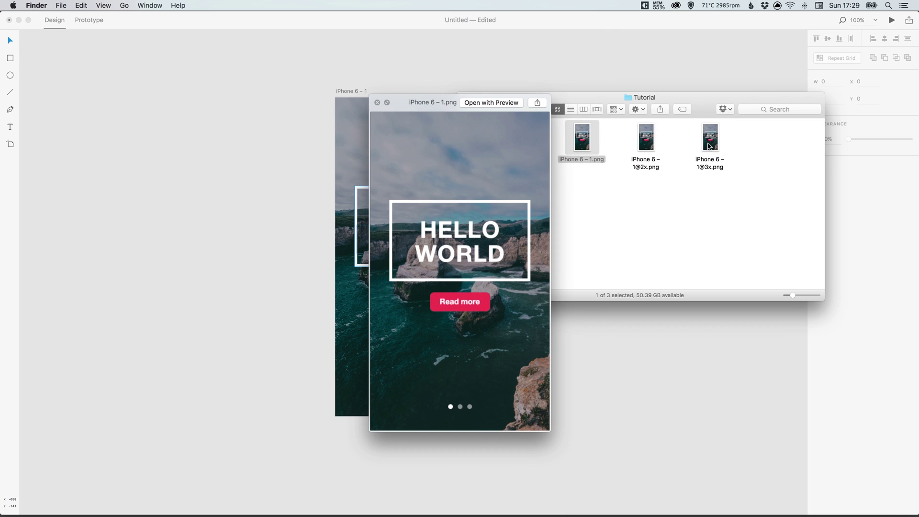
key("space")
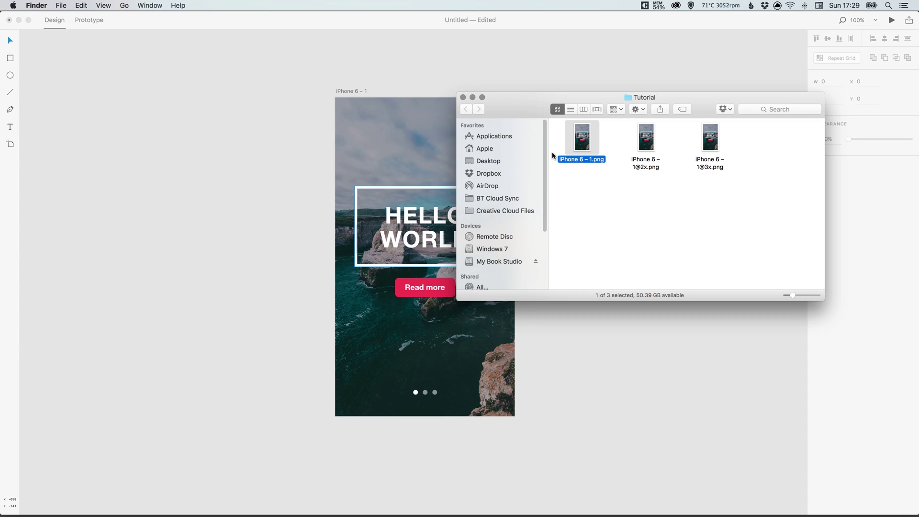
- Preview the 1x PNG again, then select all three exported PNGs for removal
key("space")
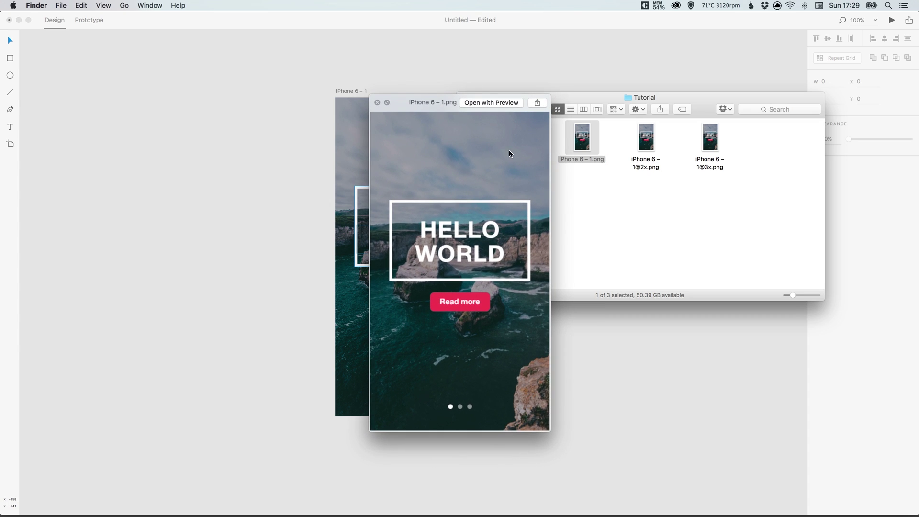
key("space")
left_click_drag(578, 194, 716, 165)
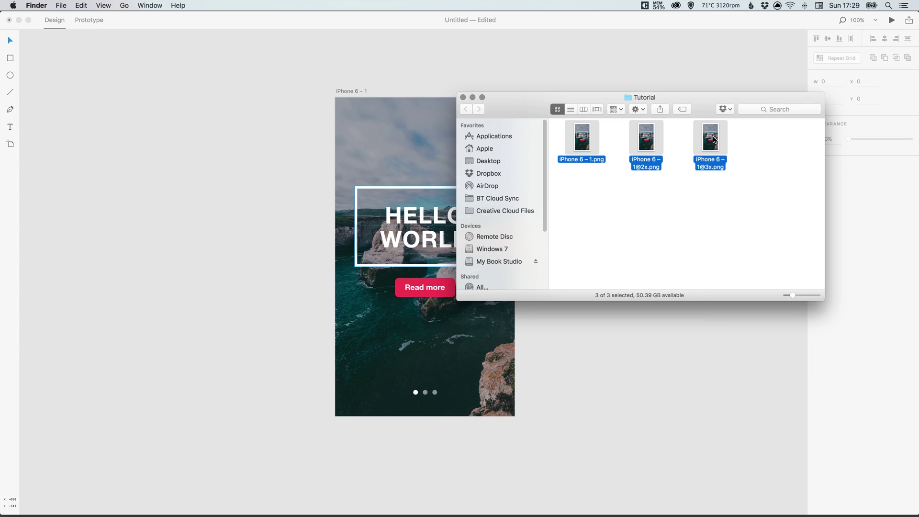
right_click(721, 169)
- Trash the three exported PNGs and return to the iPhone 6 design in XD
left_click(727, 180)
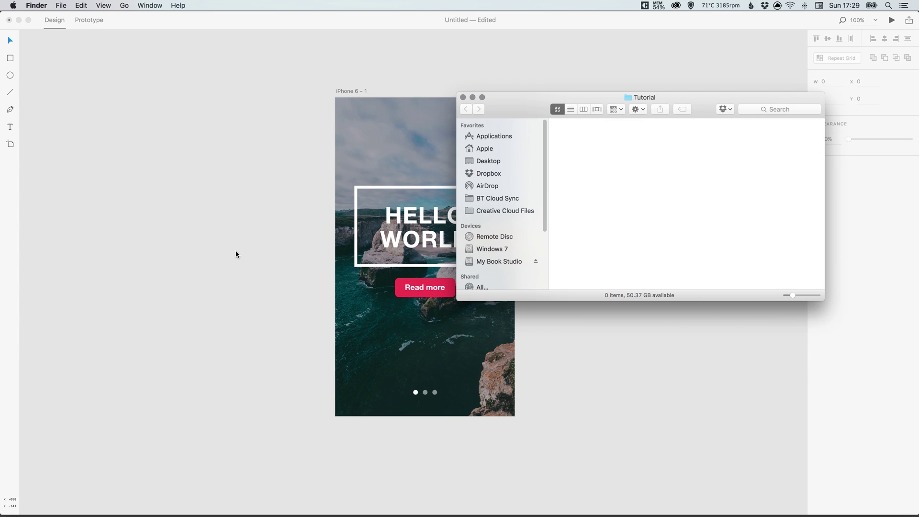
left_click(242, 251)
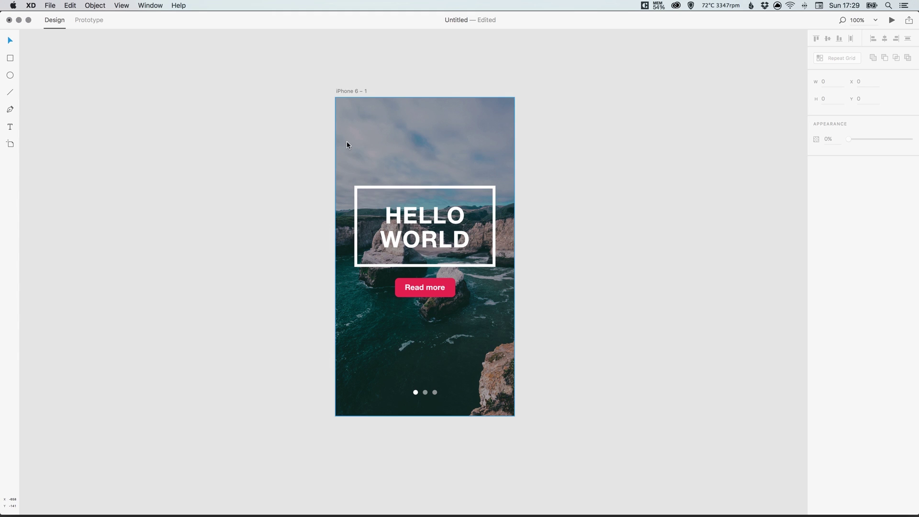
left_click(406, 287)
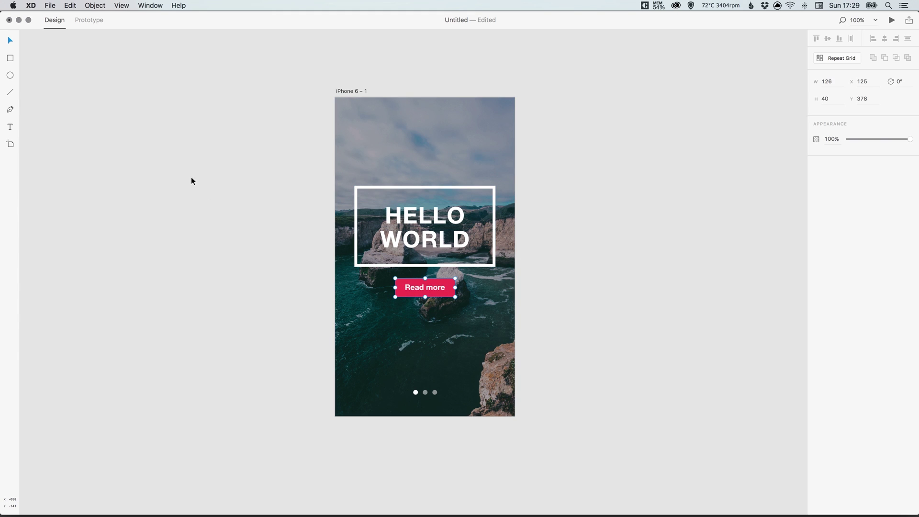
- Select the iPhone 6 – 1 artboard and everything on it
left_click(50, 5)
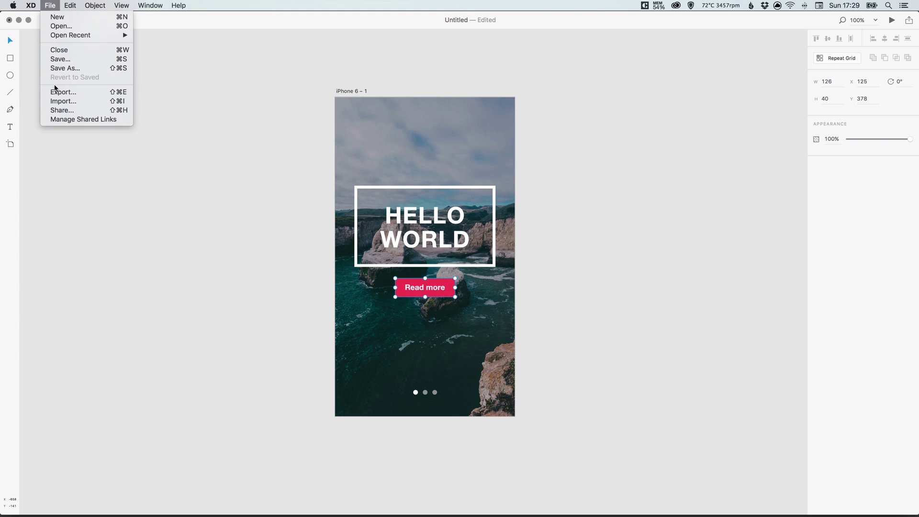
left_click(50, 6)
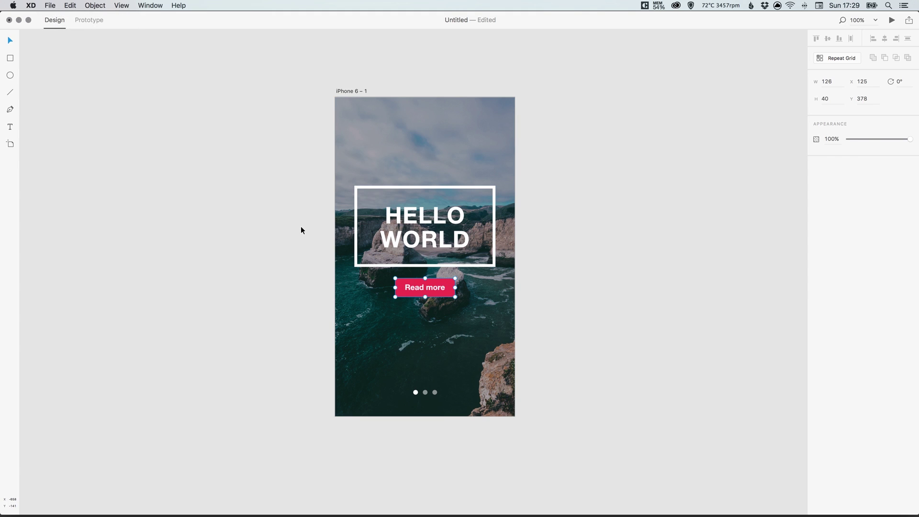
left_click_drag(219, 59, 606, 464)
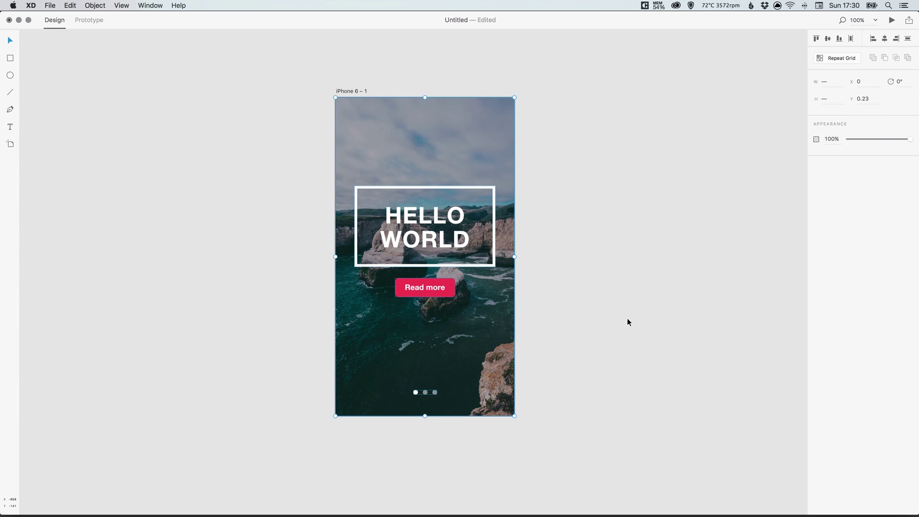
key("super+minus")
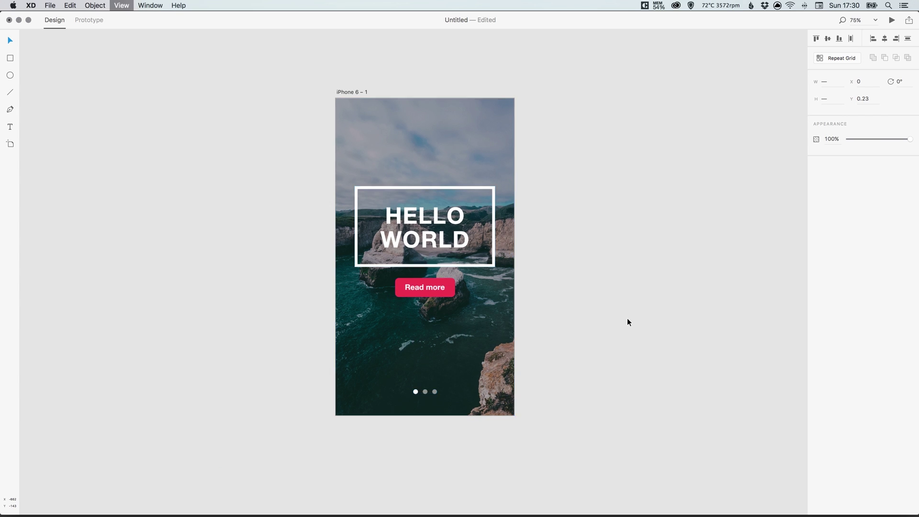
left_click_drag(100, 112, 673, 429)
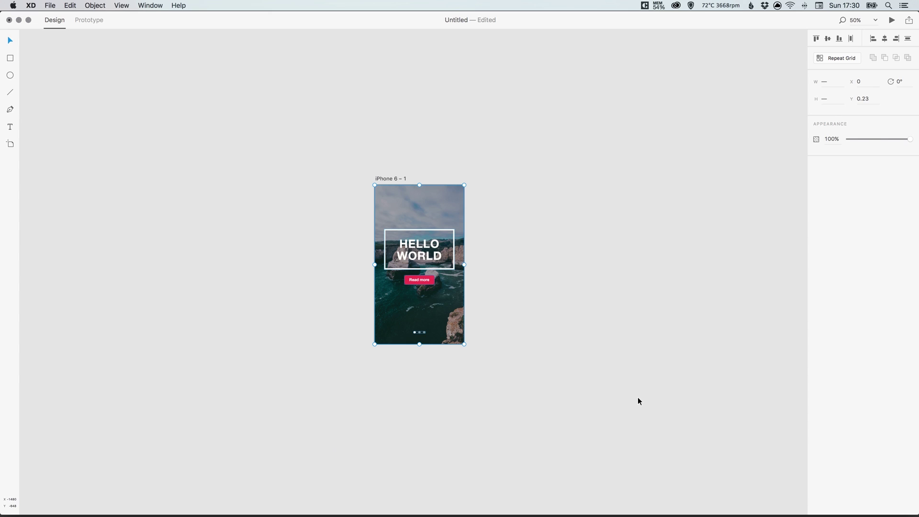
key("super+plus")
key("super+plus")
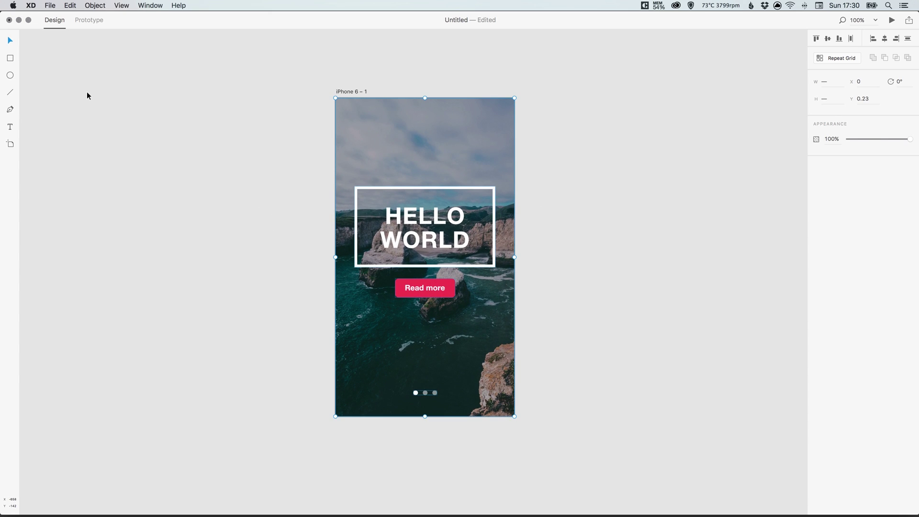
- Export the selection as iOS PNG assets at 1x into the Tutorial folder
left_click(50, 6)
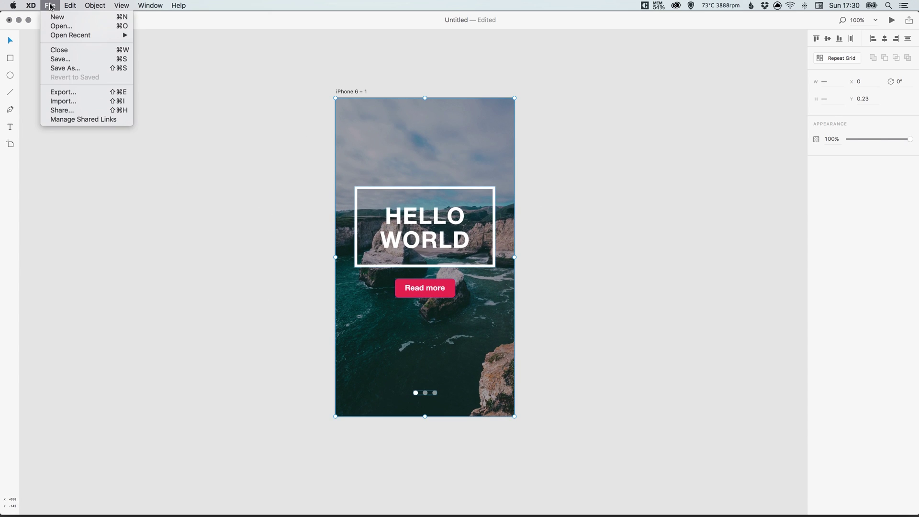
left_click(72, 92)
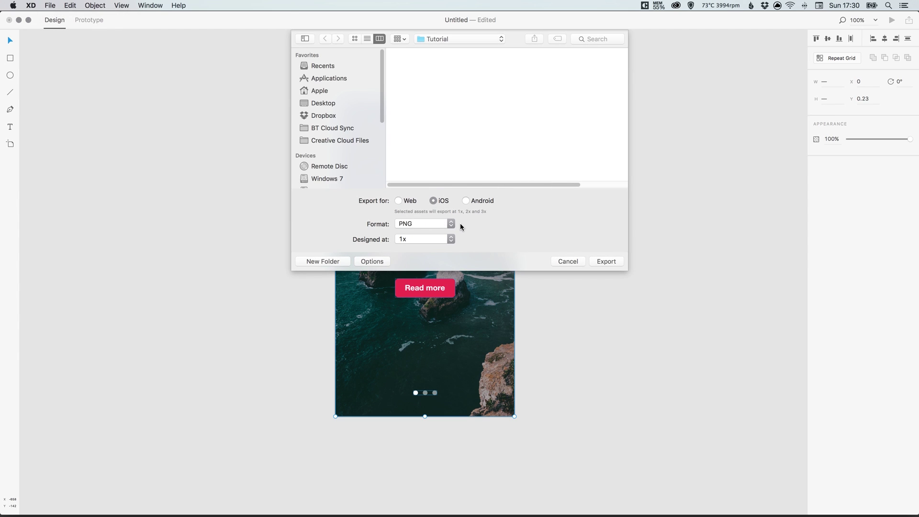
left_click(606, 261)
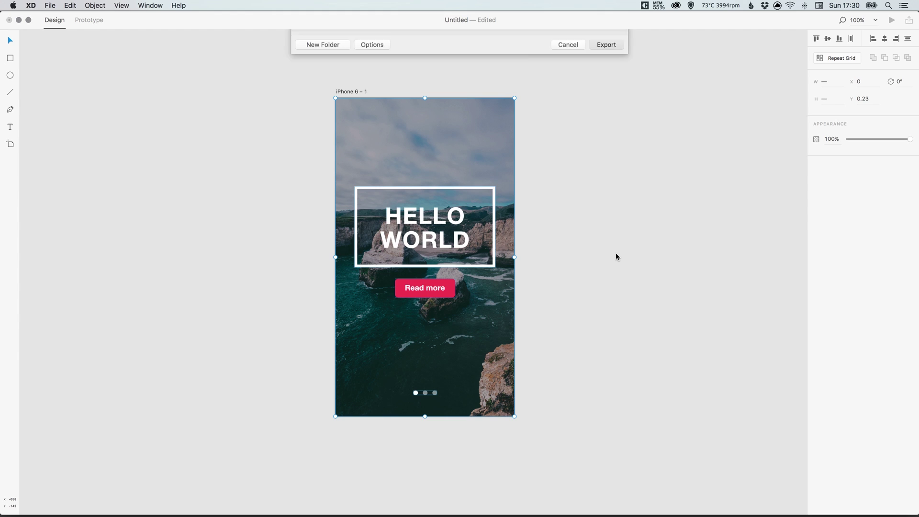
key("super+Tab")
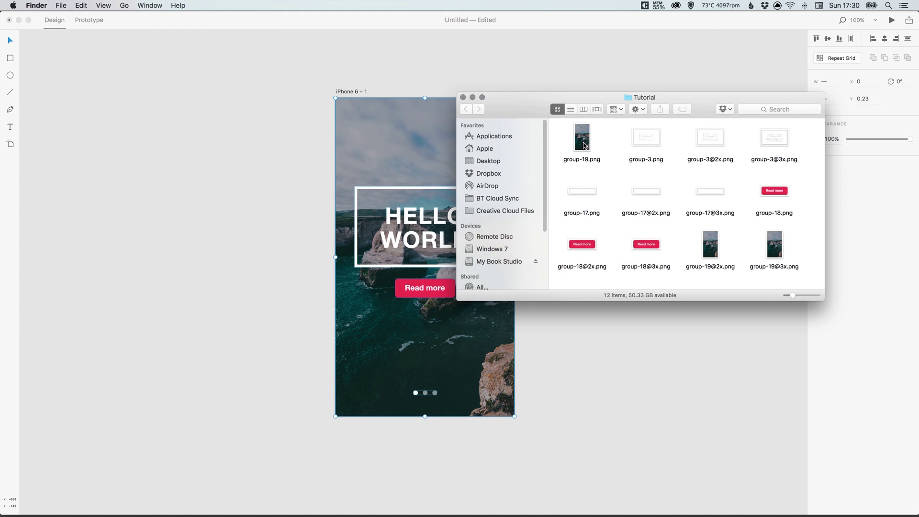
left_click(586, 142)
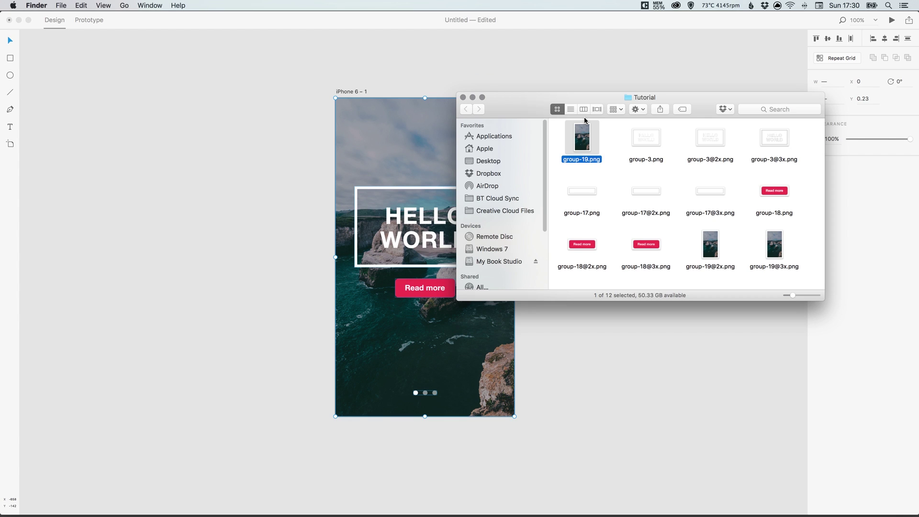
key("space")
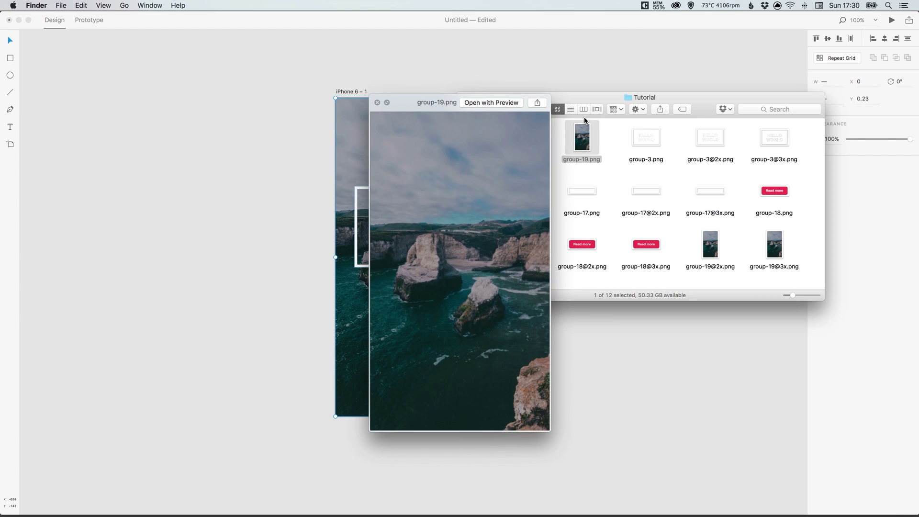
key("space")
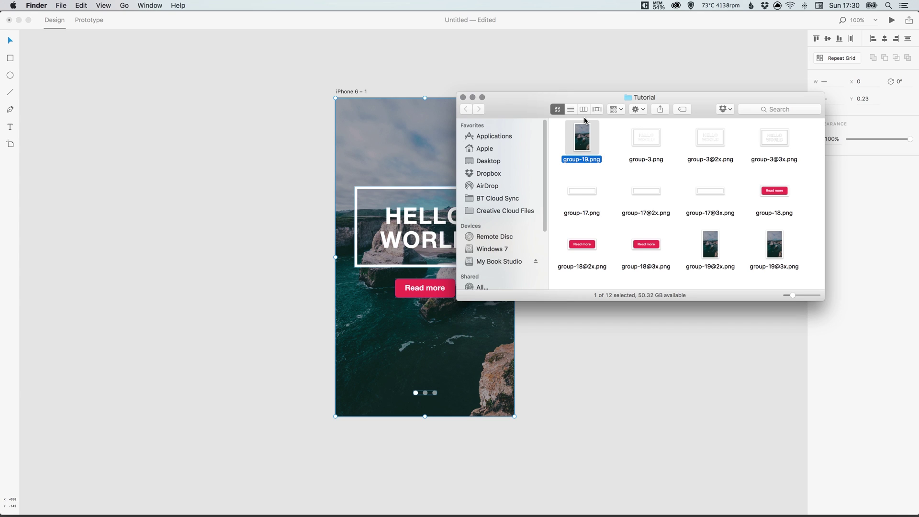
key("space")
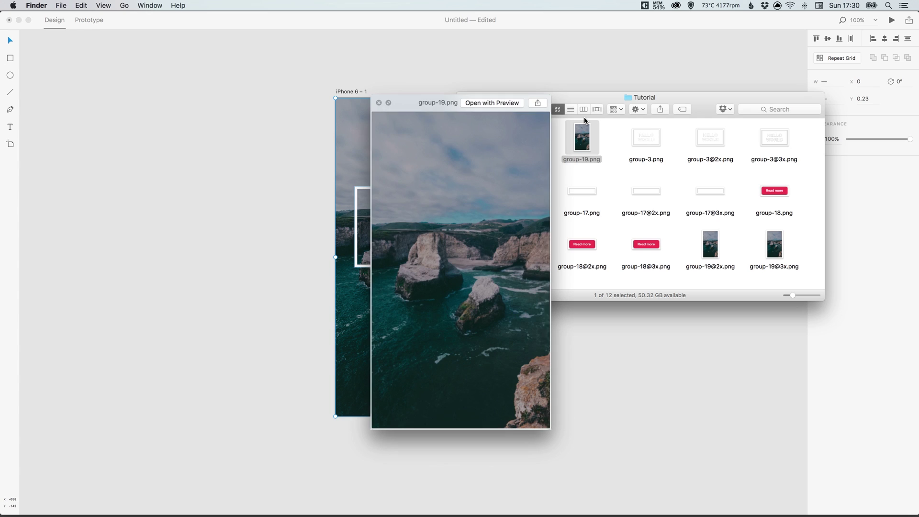
key("space")
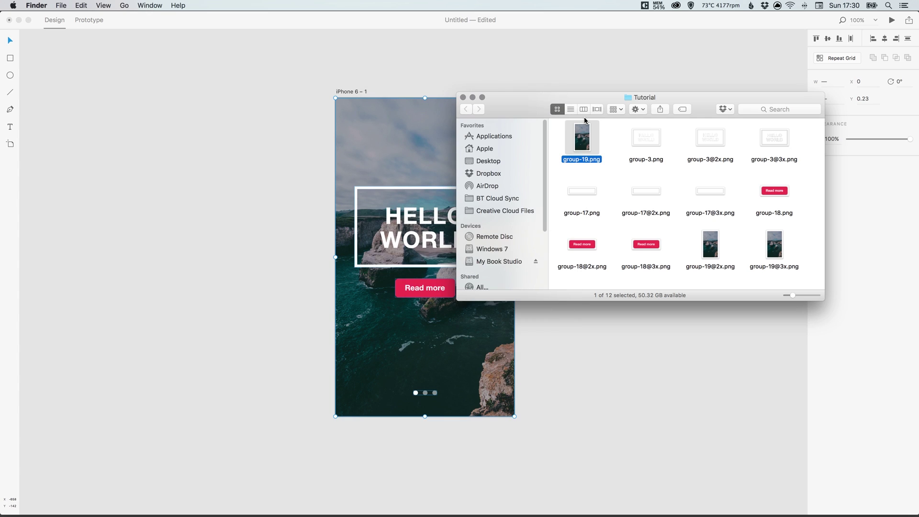
key("Right")
key("Right")
key("Right")
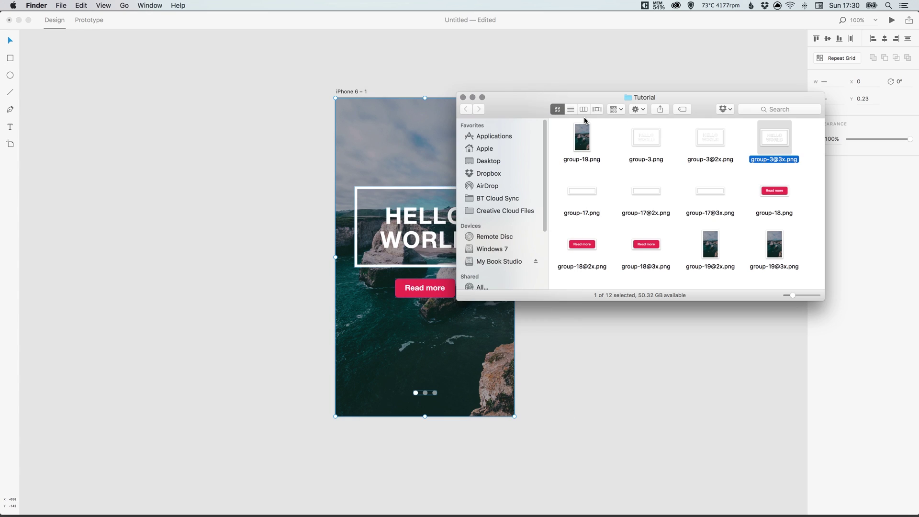
key("Left")
key("Down")
key("Down")
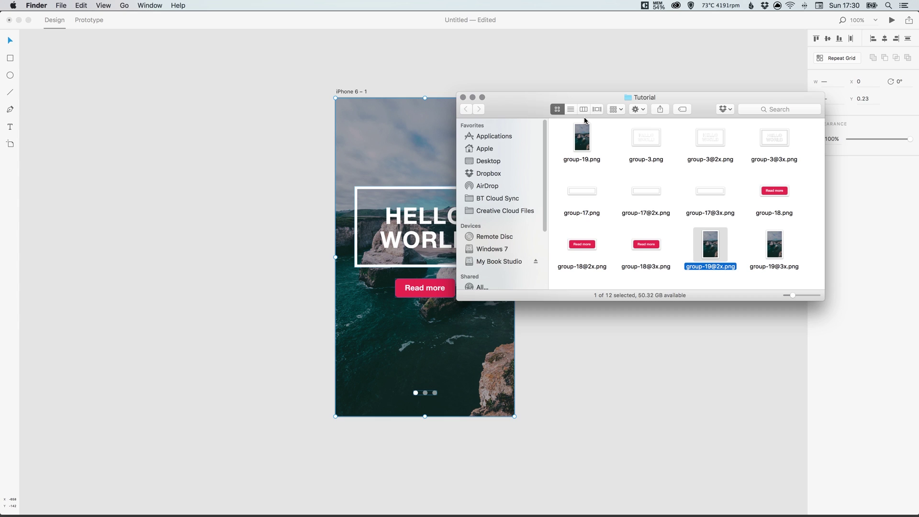
key("space")
key("space")
key("Left")
key("Up")
key("Up")
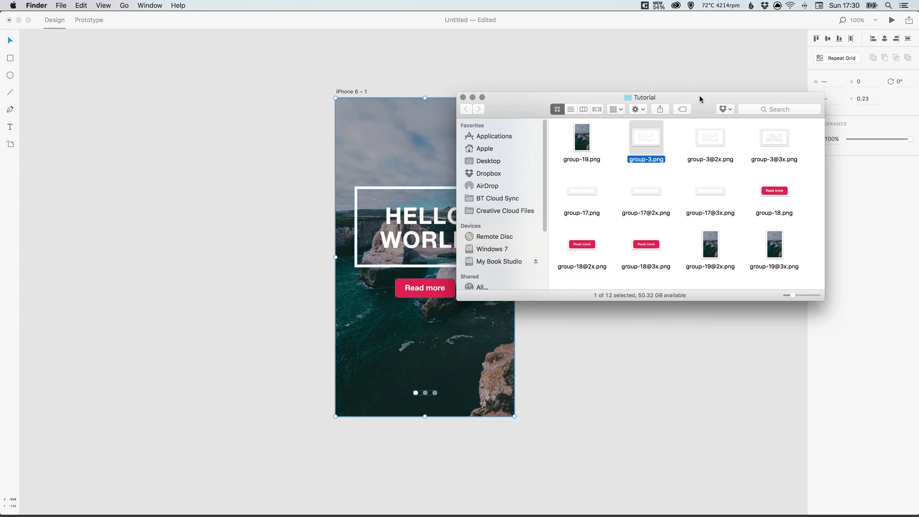
- Preview the group-17 and group-3 HELLO WORLD images at 1x, 2x and 3x
left_click(774, 190)
key("space")
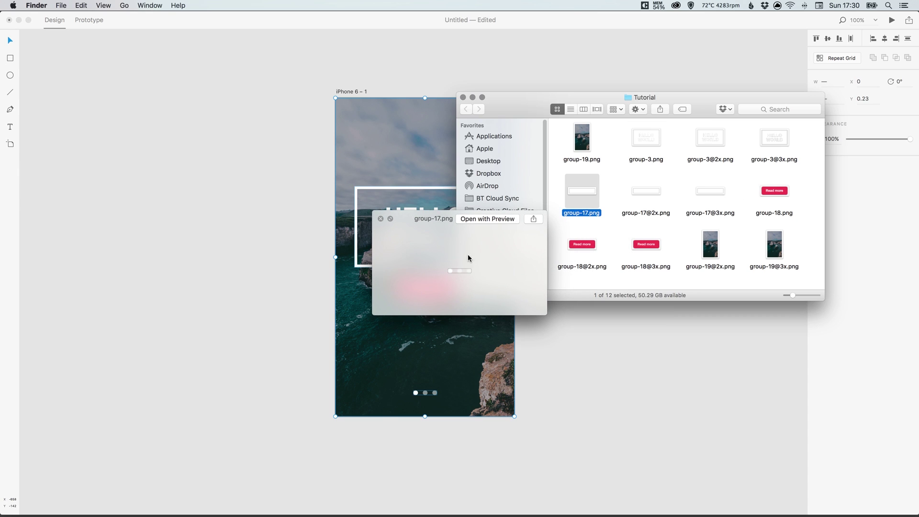
left_click(709, 154)
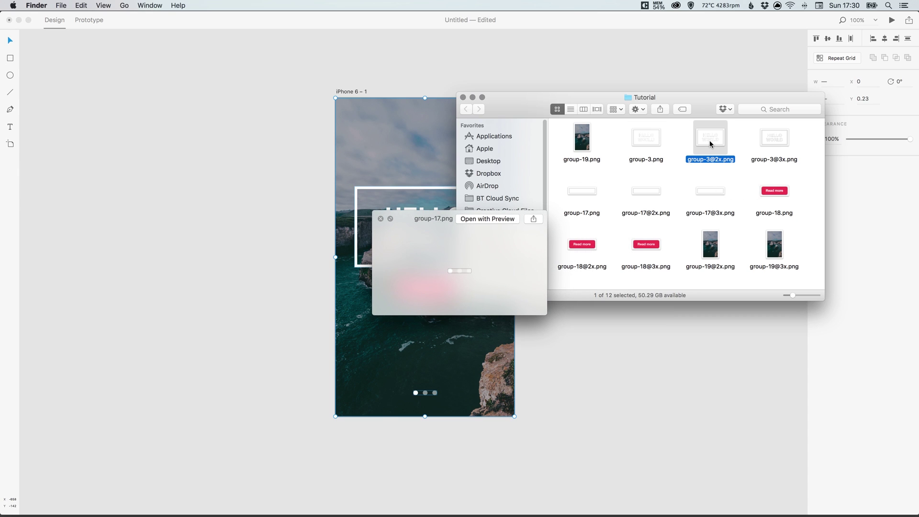
left_click(649, 143)
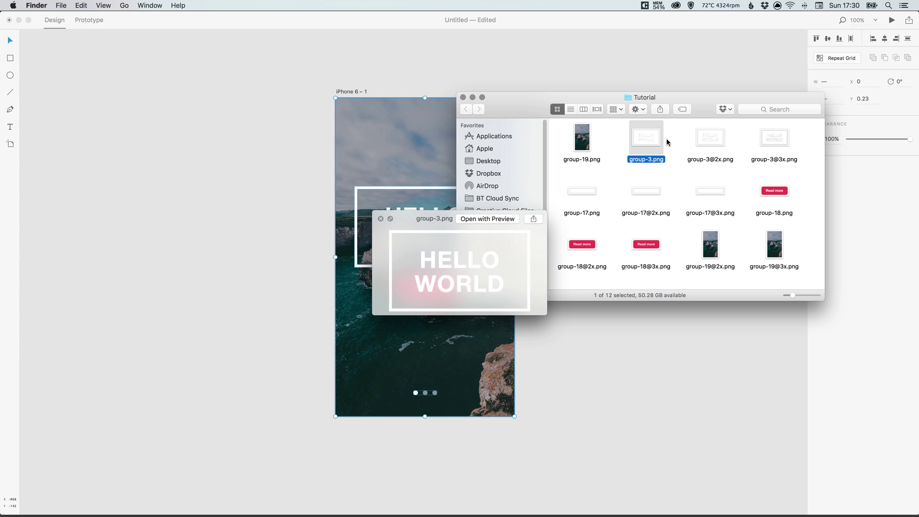
left_click(715, 141)
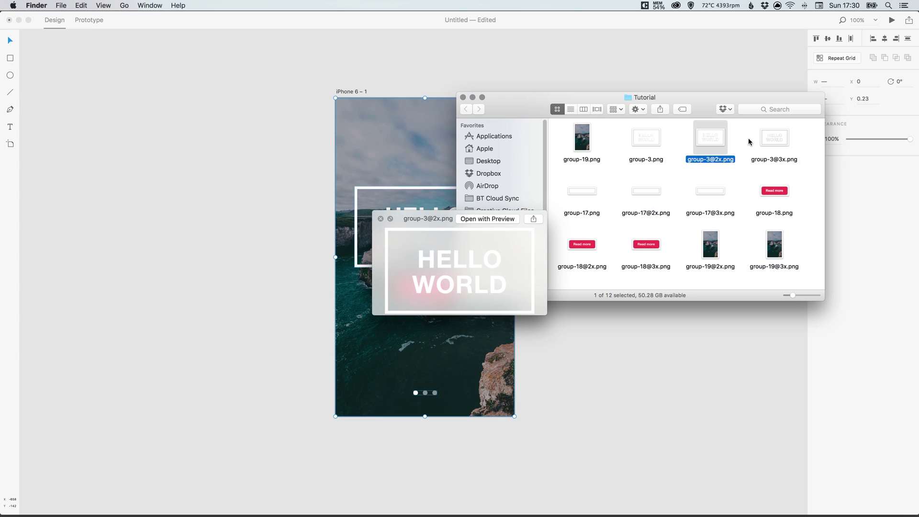
left_click(776, 142)
key("space")
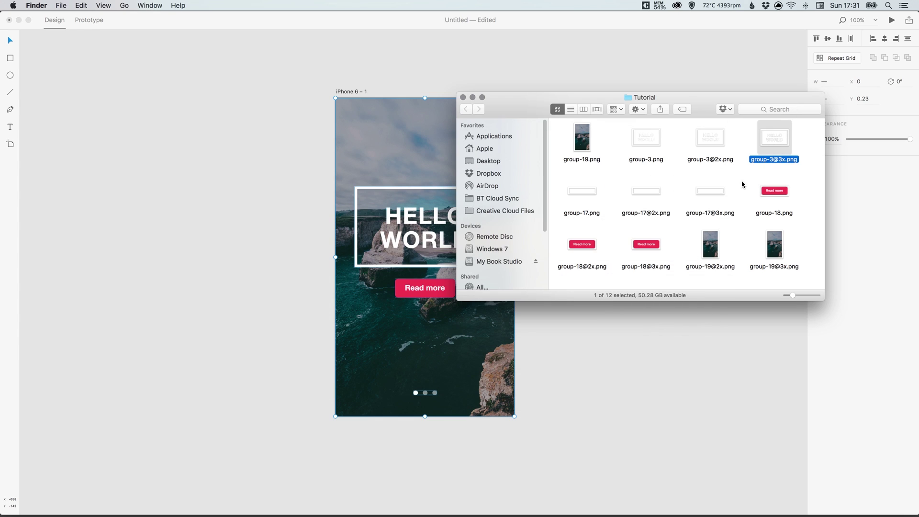
left_click(651, 124)
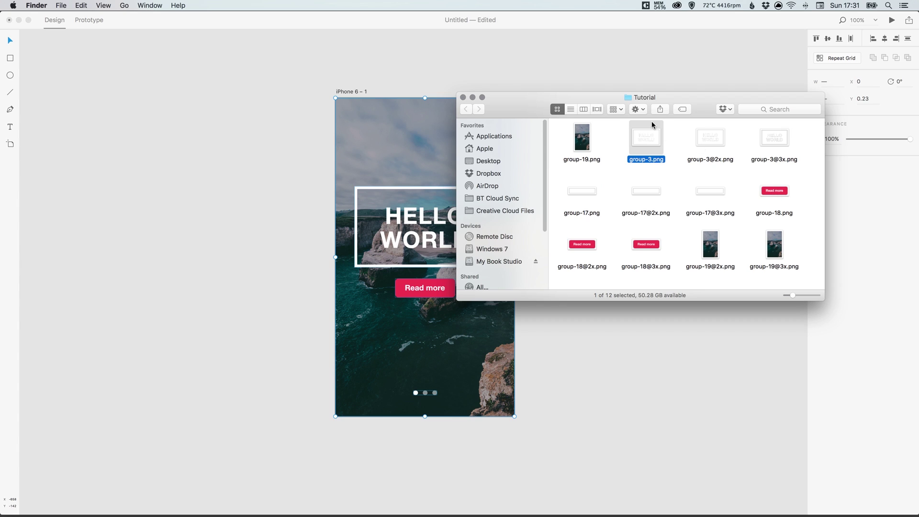
key("space")
key("Right")
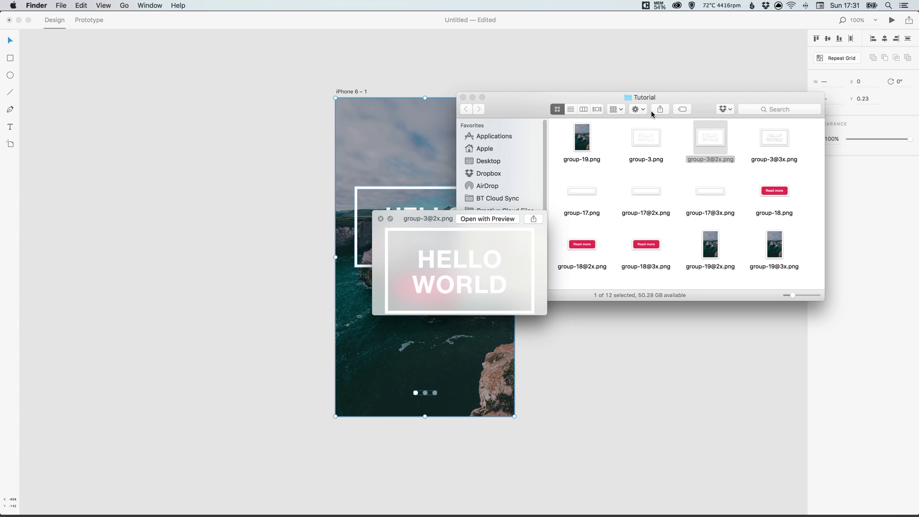
key("Right")
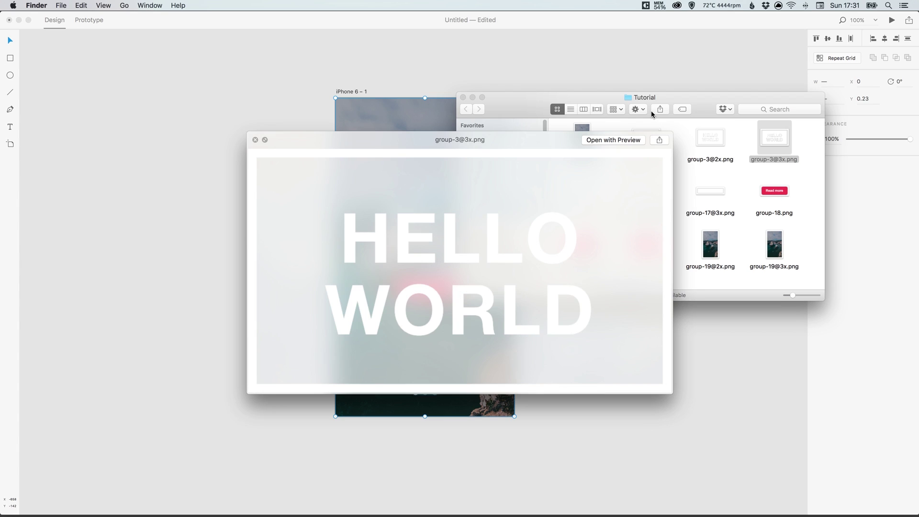
key("space")
left_click(774, 191)
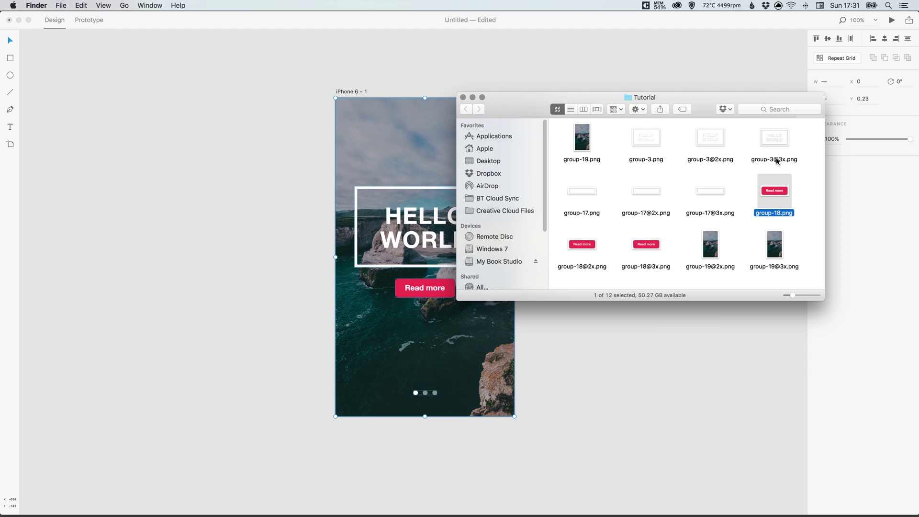
key("space")
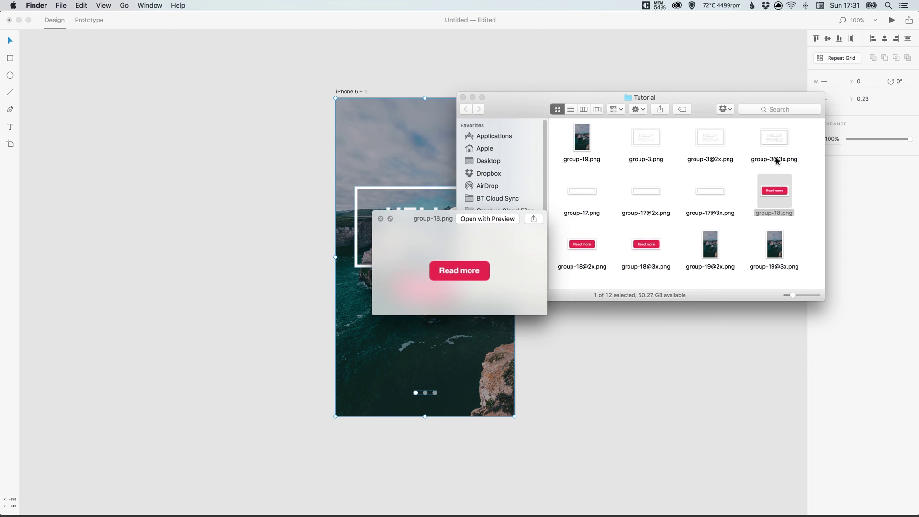
key("Down")
key("Left")
key("Left")
key("Left")
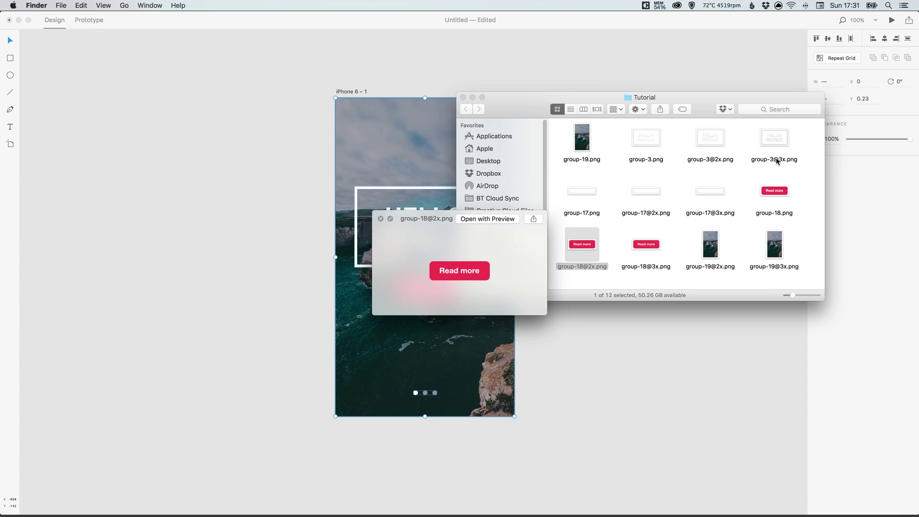
key("space")
key("Right")
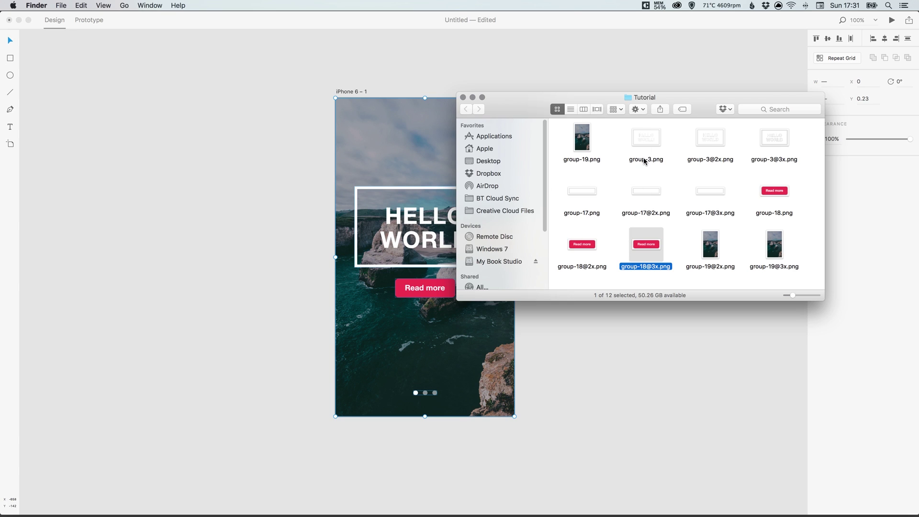
- Select the HELLO WORLD box and step into its group to reach individual text lines
left_click(308, 206)
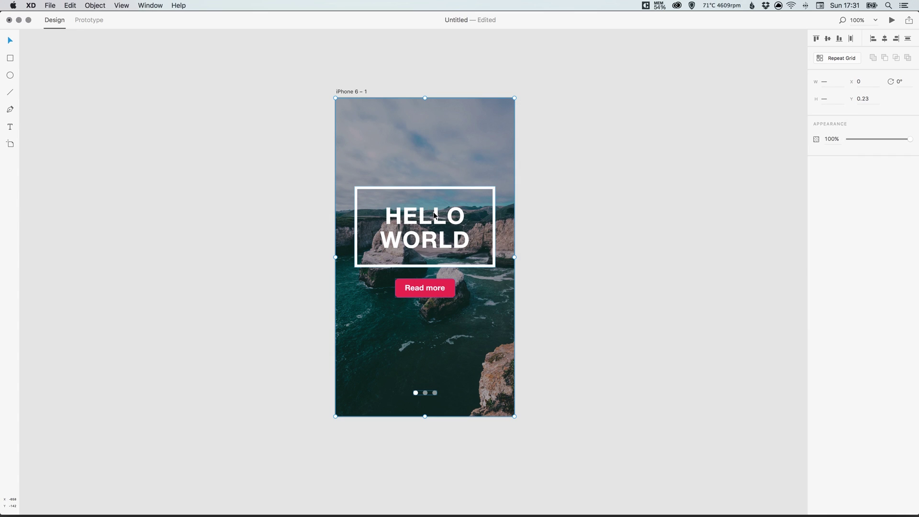
left_click(433, 214)
left_click(554, 196)
left_click(421, 224)
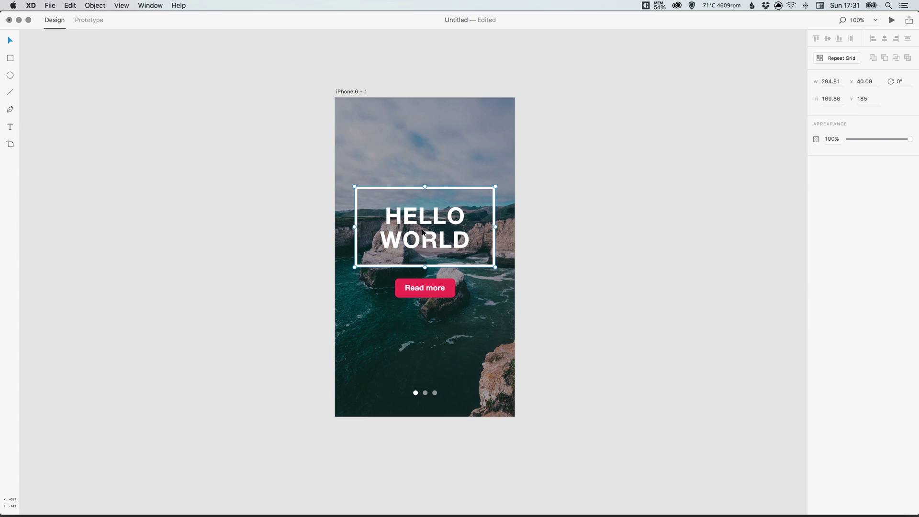
double_click(421, 236)
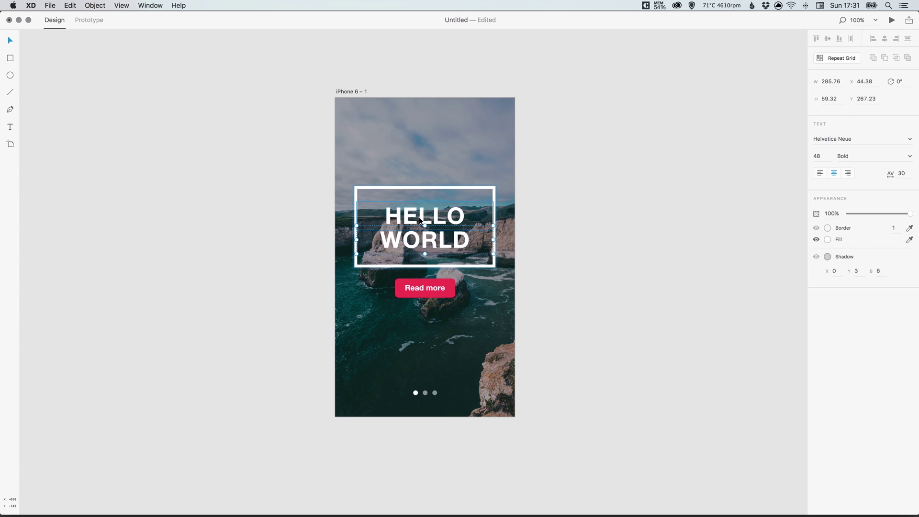
double_click(419, 217)
key("Escape")
key("Escape")
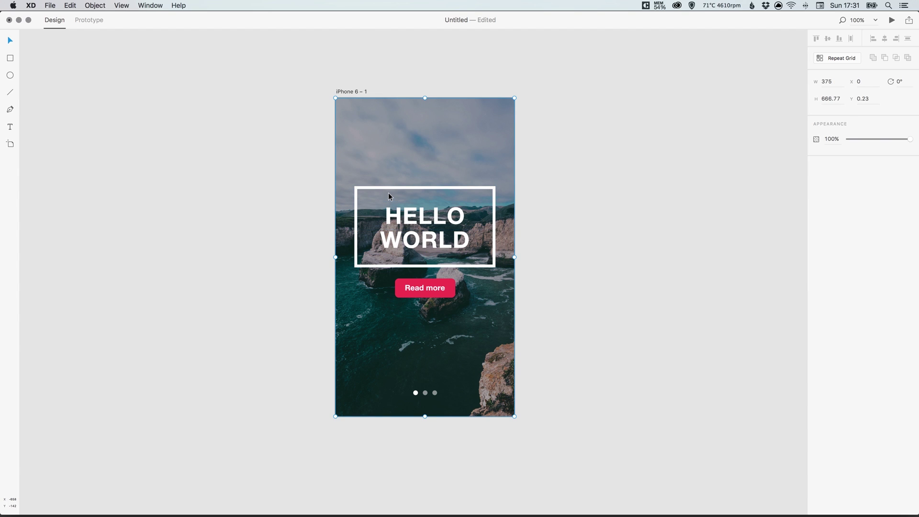
left_click(393, 188, "shift")
key("super+g")
double_click(433, 201)
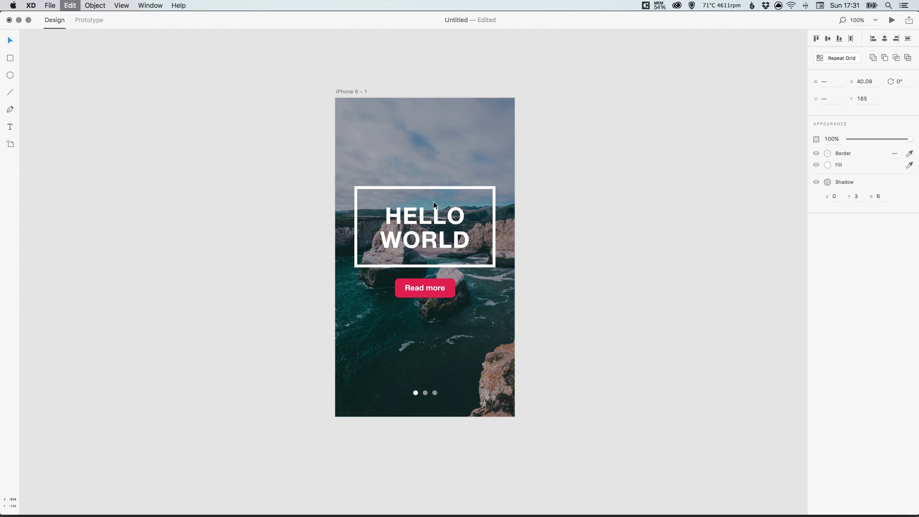
left_click(441, 207)
- Try moving the WORLD text and the bordered box, undoing each move
left_click_drag(429, 239, 423, 253)
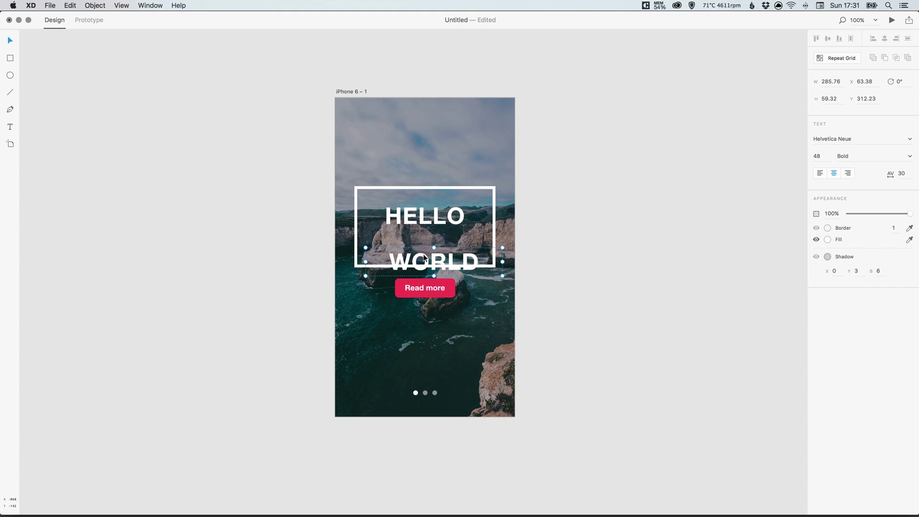
key("super+z")
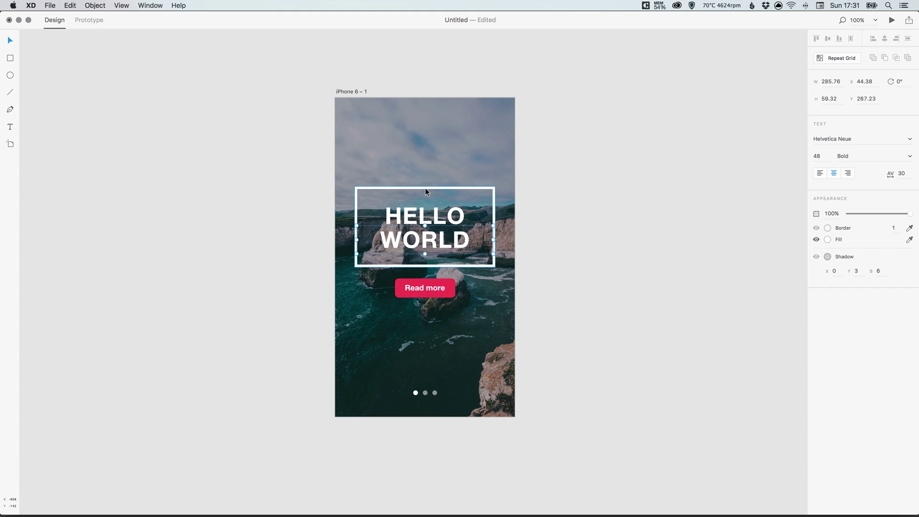
left_click_drag(425, 188, 421, 127)
key("super+z")
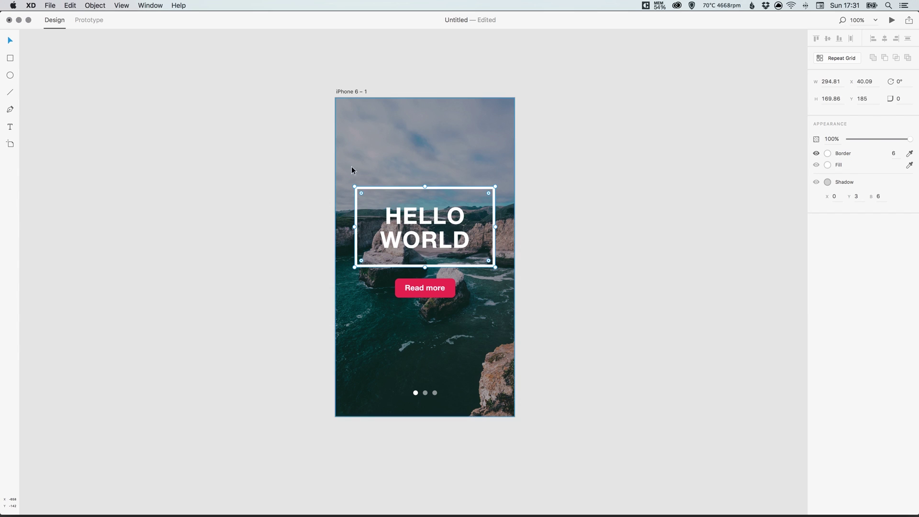
left_click_drag(380, 188, 391, 167)
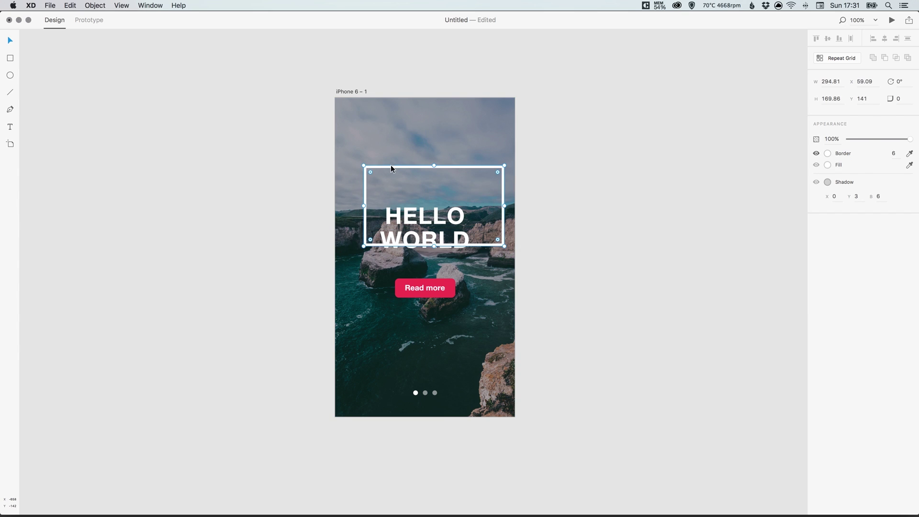
key("super+z")
- Move the 12 old group PNG exports in the Tutorial folder to the Trash
key("super+Tab")
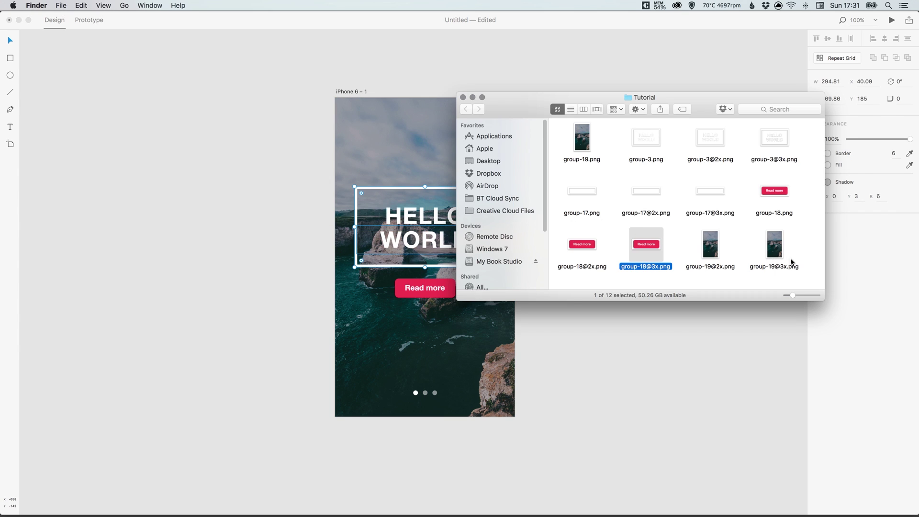
left_click_drag(791, 262, 557, 122)
right_click(588, 135)
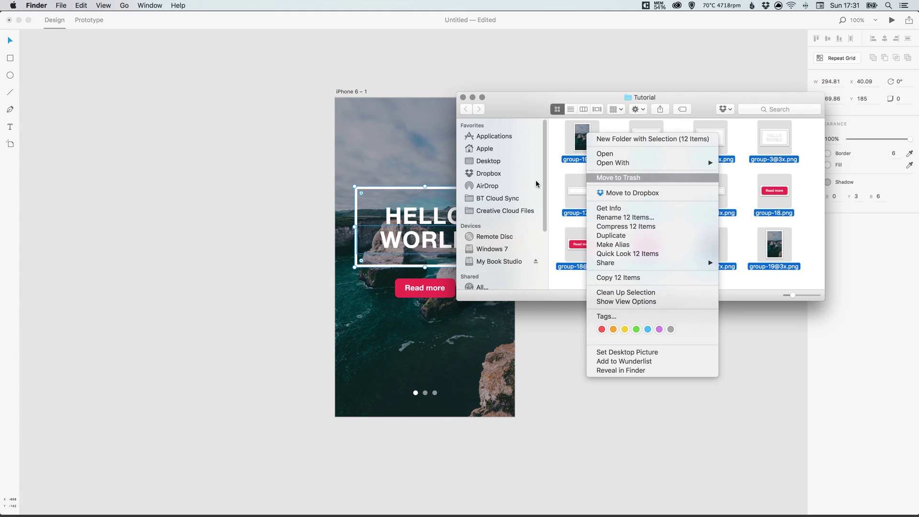
left_click(275, 209)
left_click(308, 207)
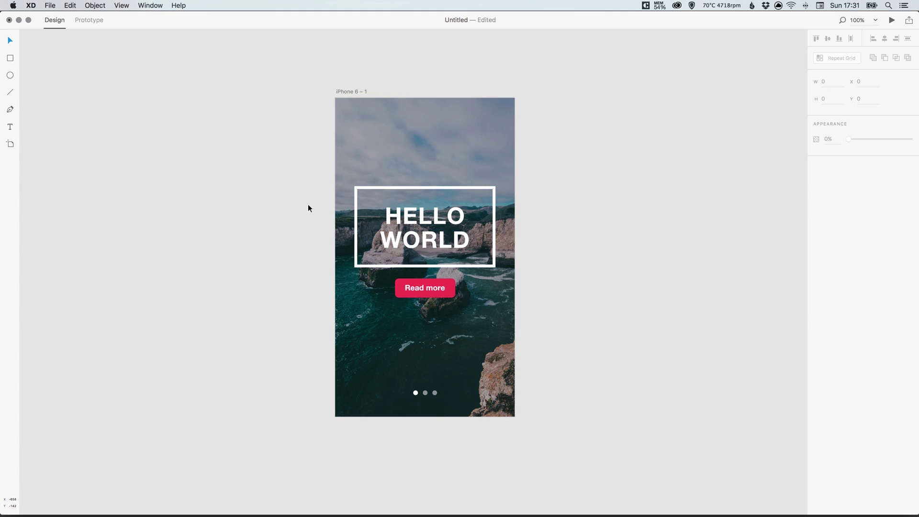
- Export the selected HELLO WORLD box as iOS PNG assets at 1x into Tutorial
left_click(354, 194)
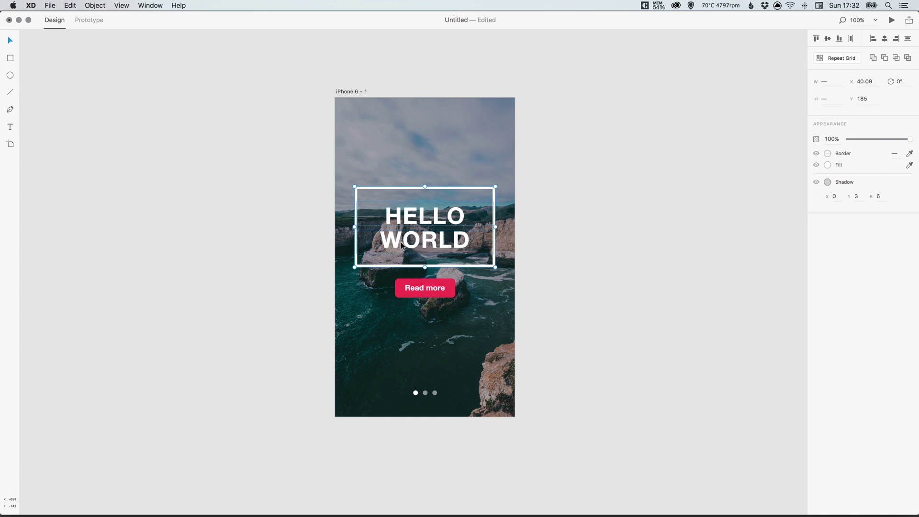
left_click(50, 7)
left_click(62, 91)
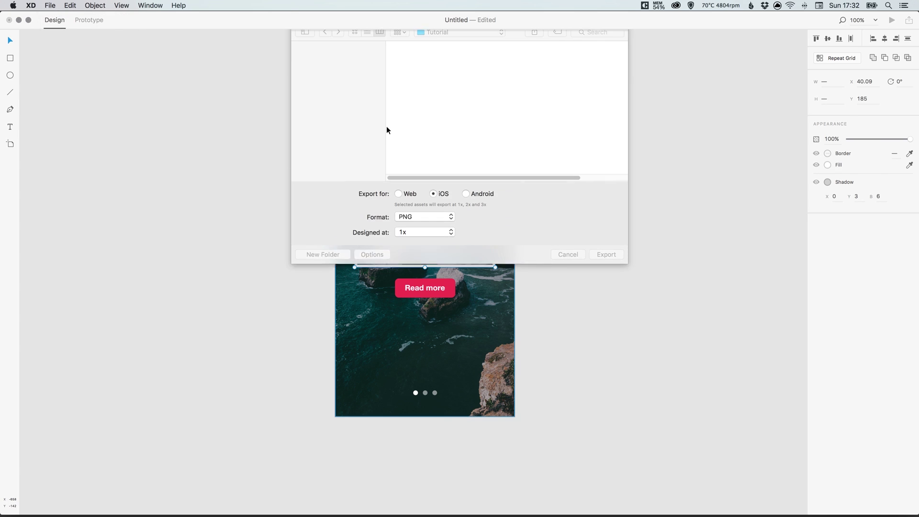
left_click(602, 261)
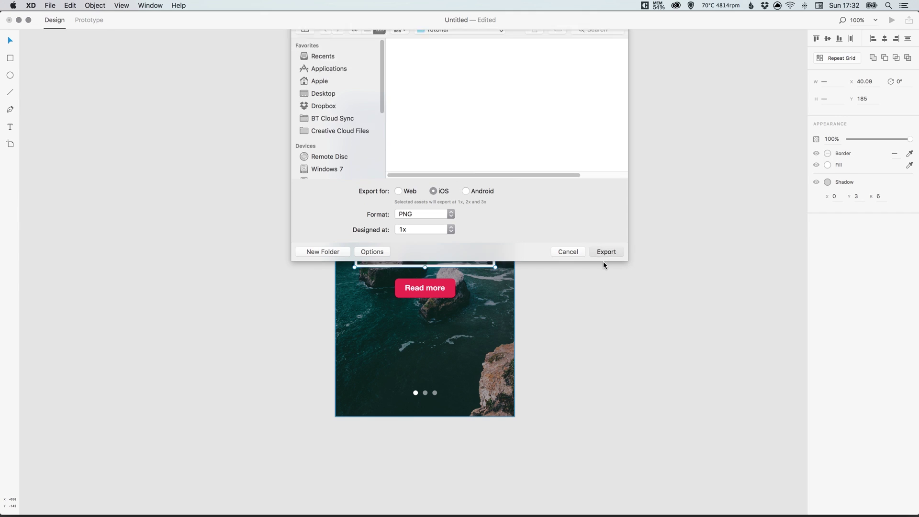
key("super+Tab")
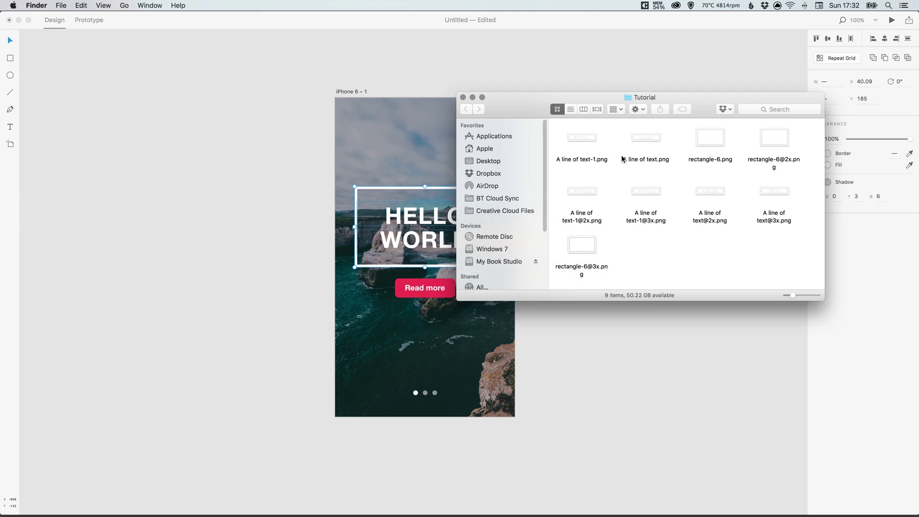
- Preview A line of text-1.png, A line of text.png and rectangle-6.png, including the 2x and 3x WORLD images
left_click(581, 137)
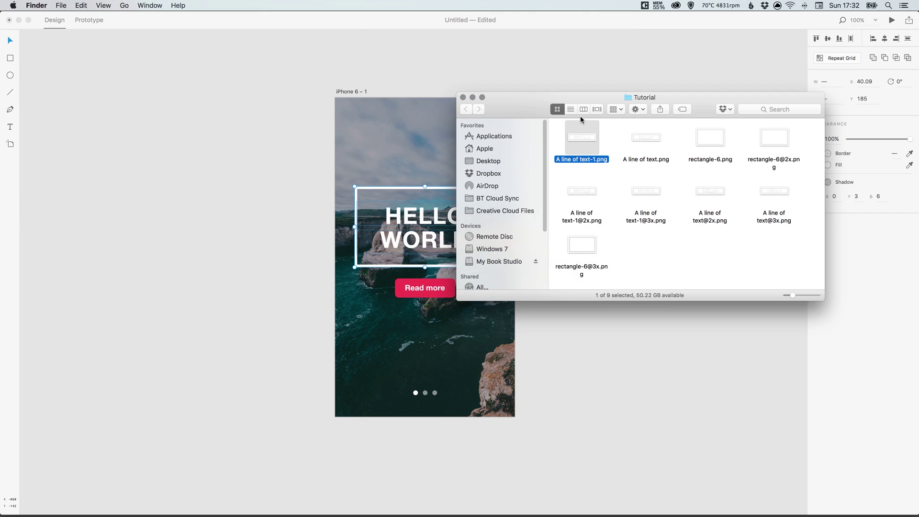
key("space")
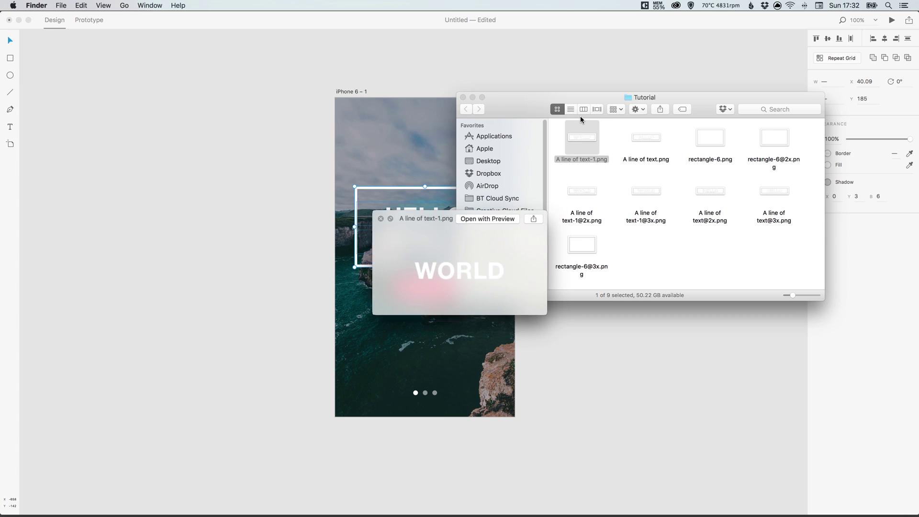
key("Right")
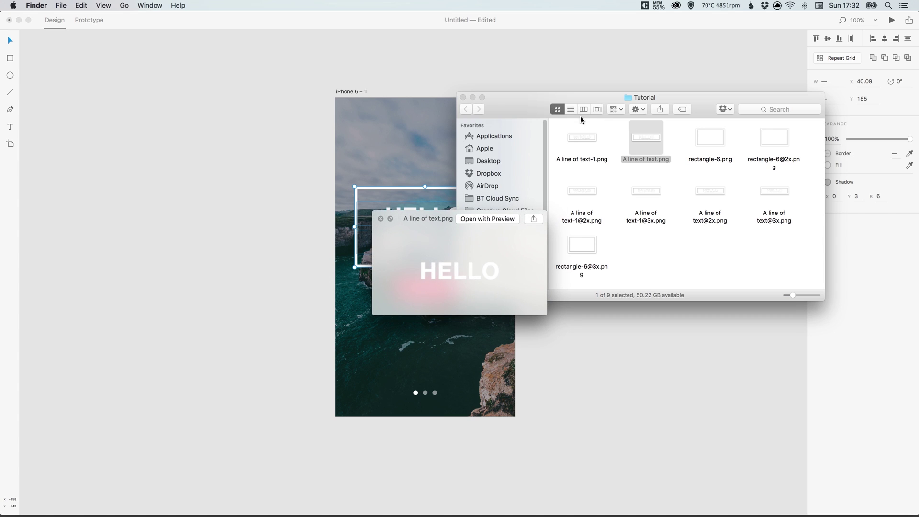
key("Right")
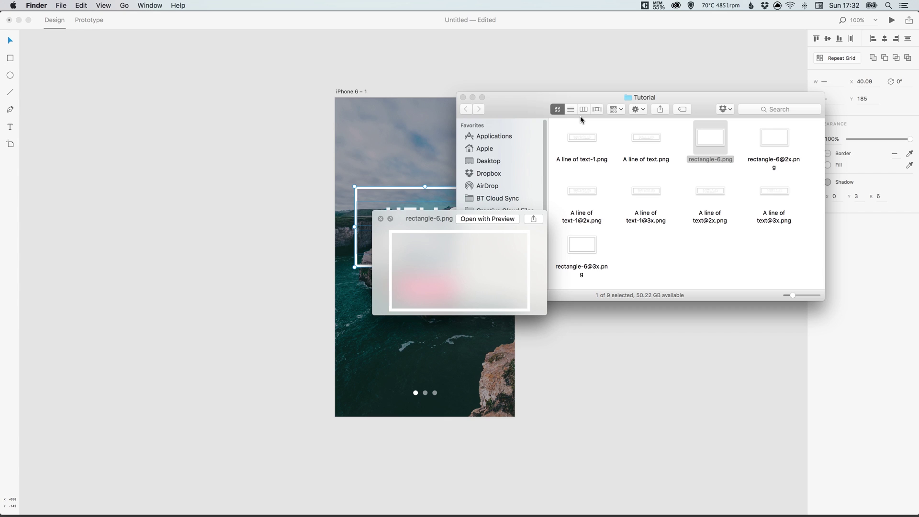
key("Right")
key("Down")
key("Left")
key("Left")
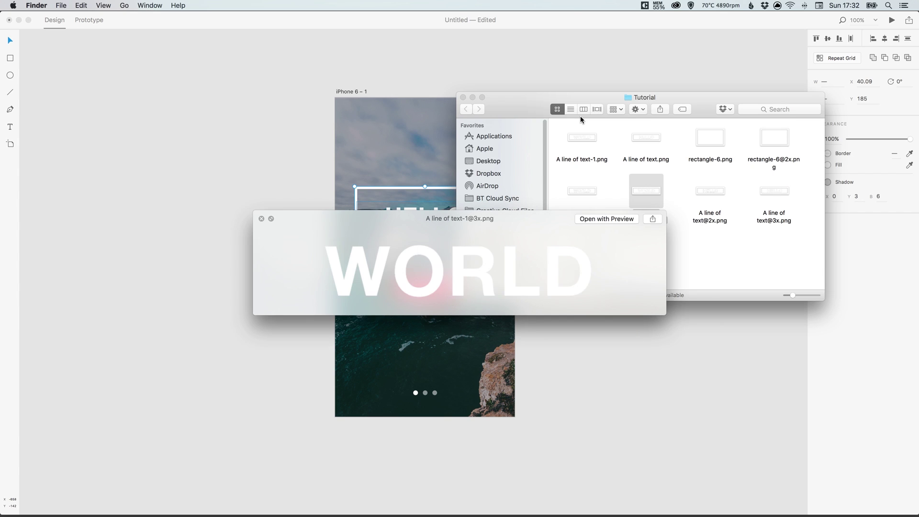
key("Left")
key("space")
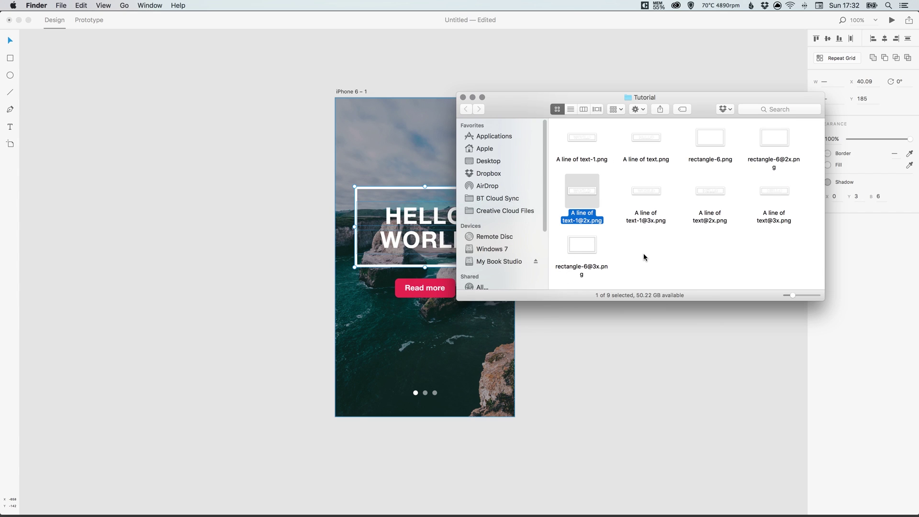
left_click(259, 247)
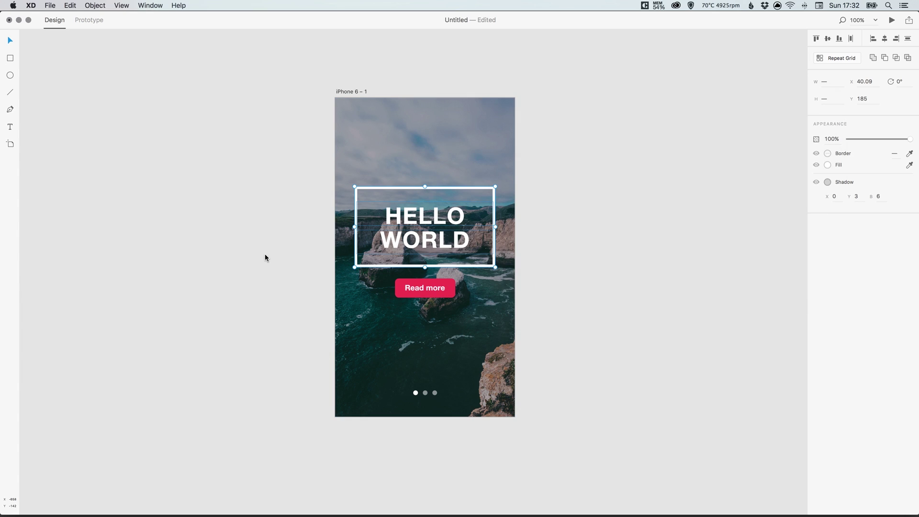
double_click(431, 204)
left_click_drag(432, 202, 433, 216)
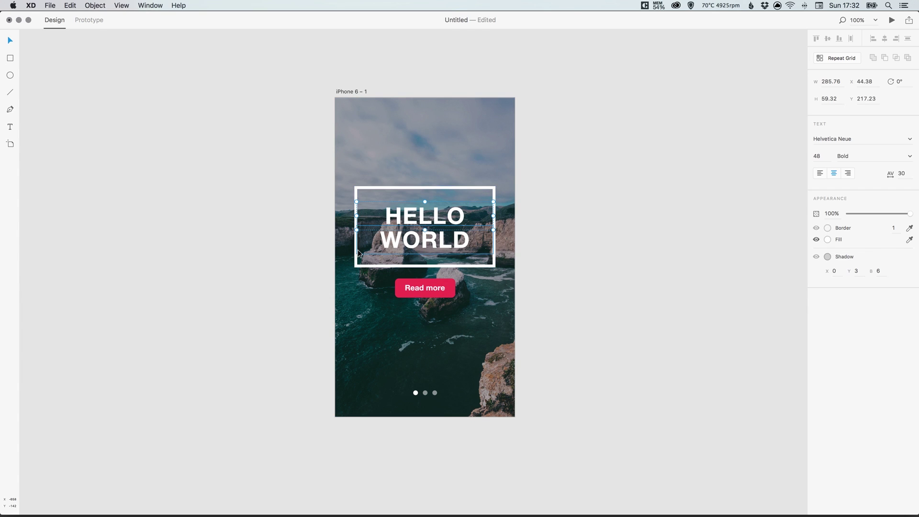
left_click(287, 236)
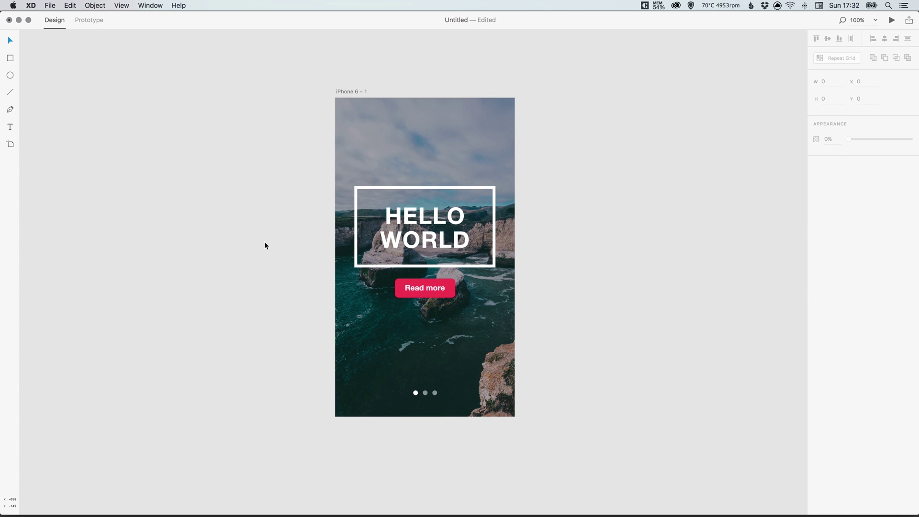